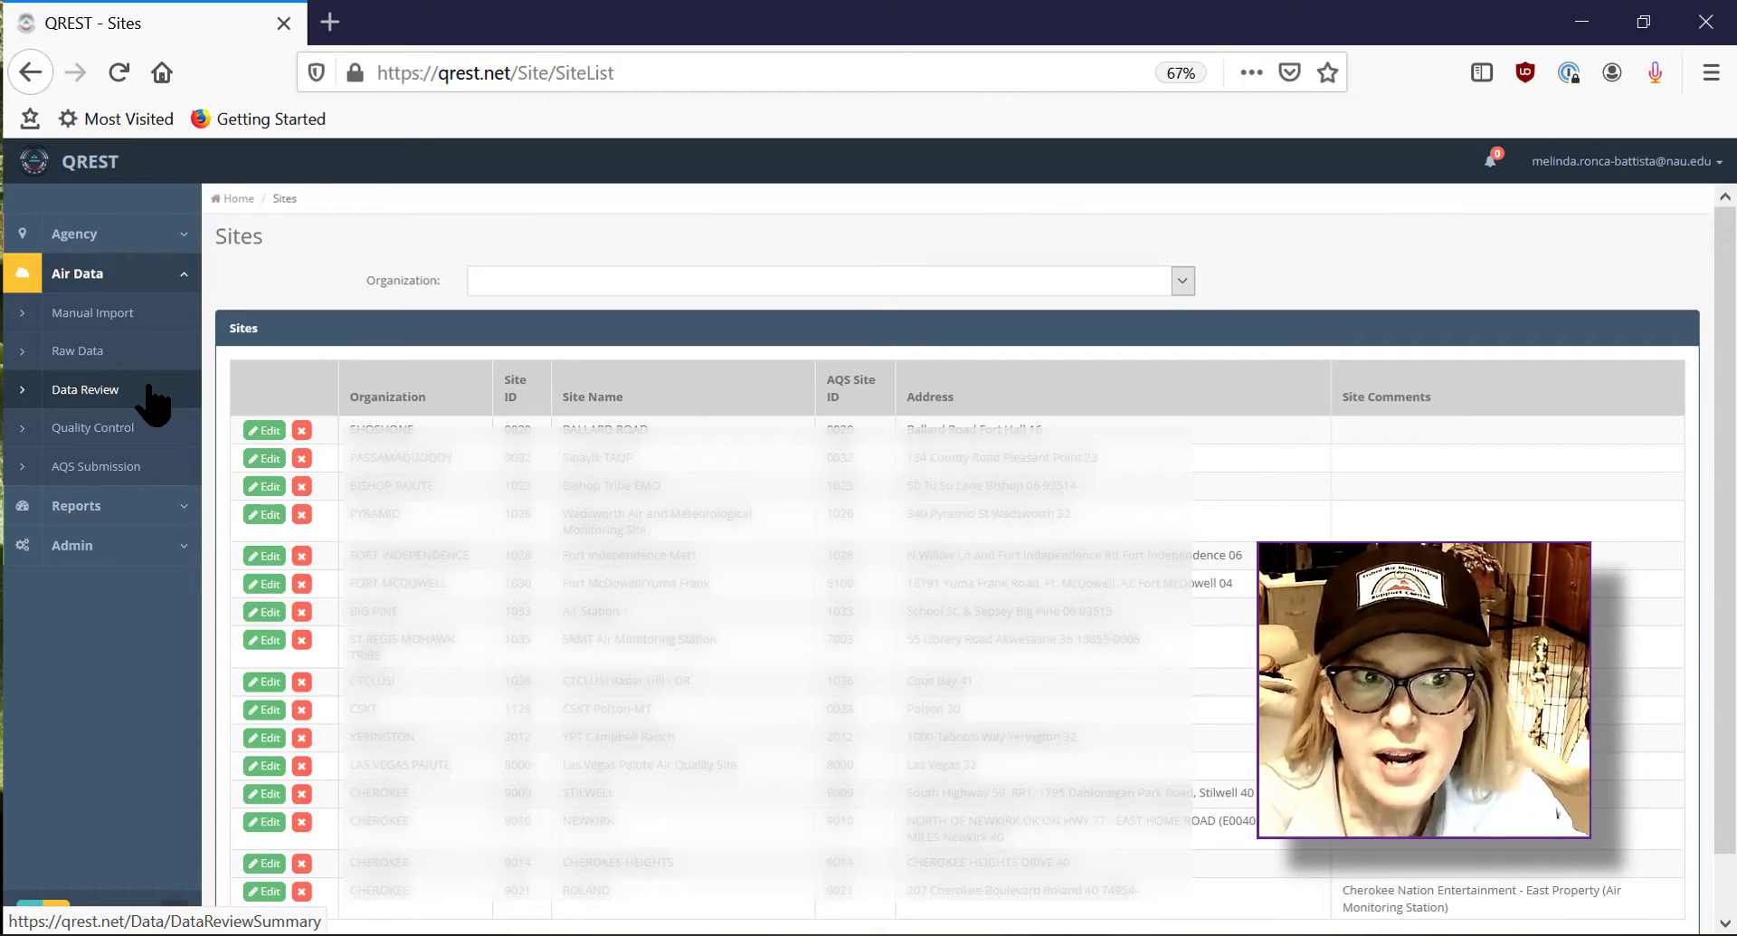
Step: Open the Data Review summary for site 2012 YPT Campbell Ranch for July 2020
{"action": "left_click", "coordinate": [150, 389]}
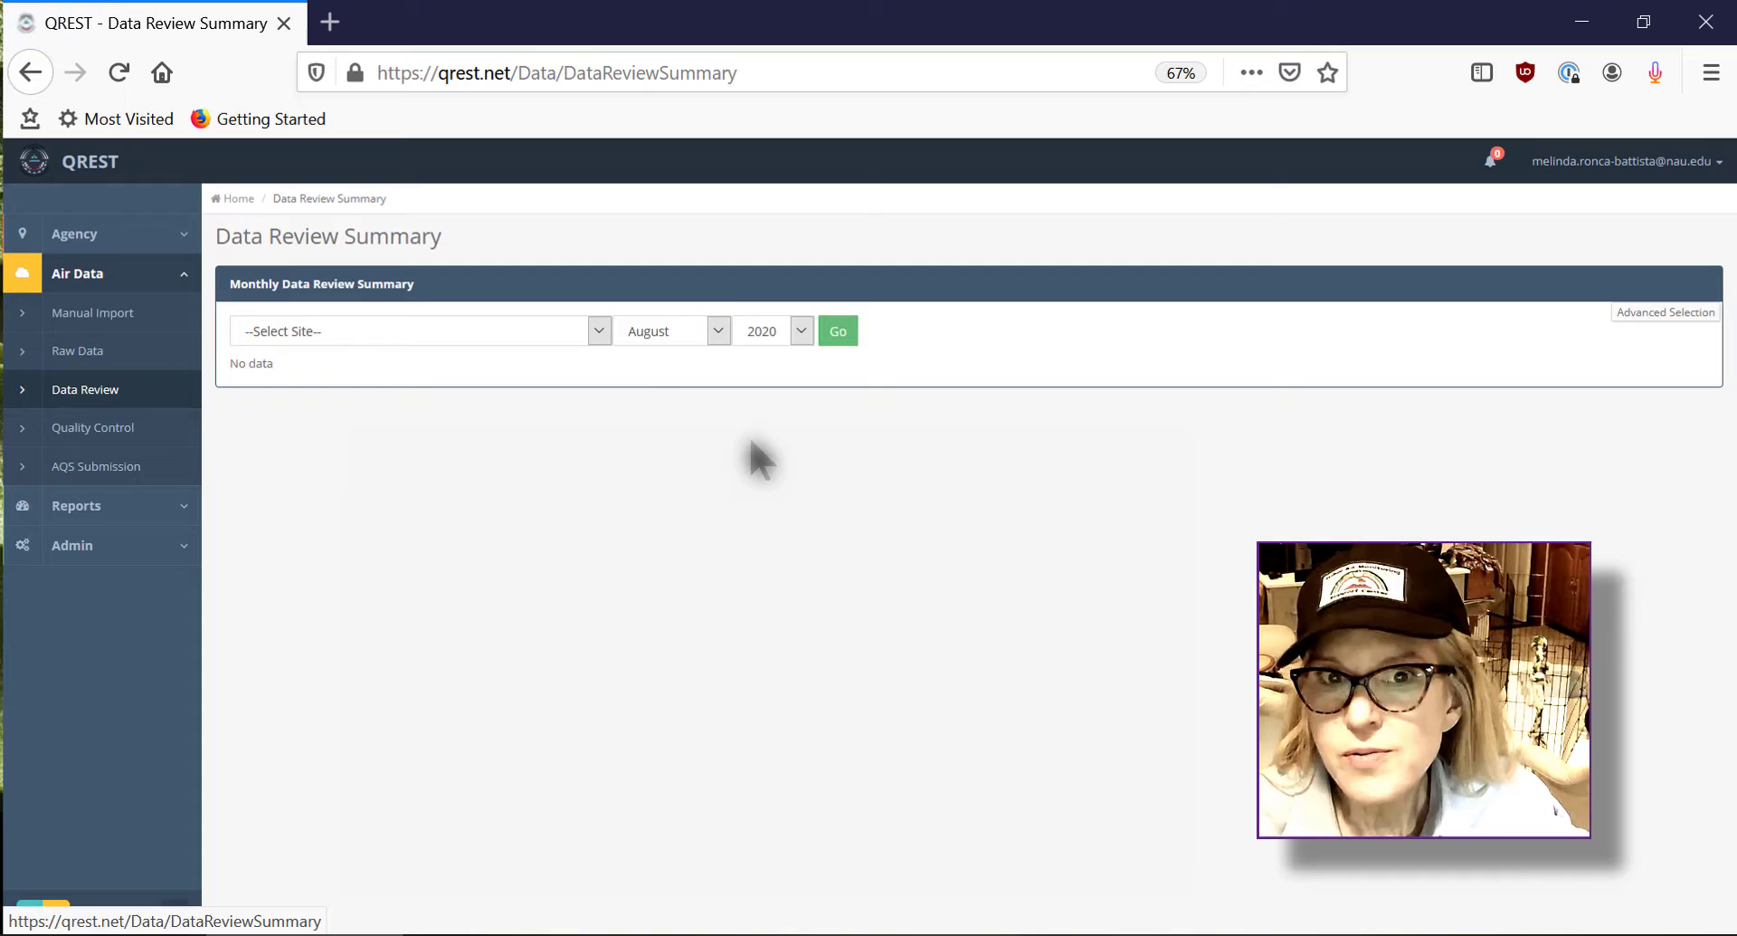
{"action": "left_click", "coordinate": [598, 329]}
{"action": "left_click", "coordinate": [433, 353]}
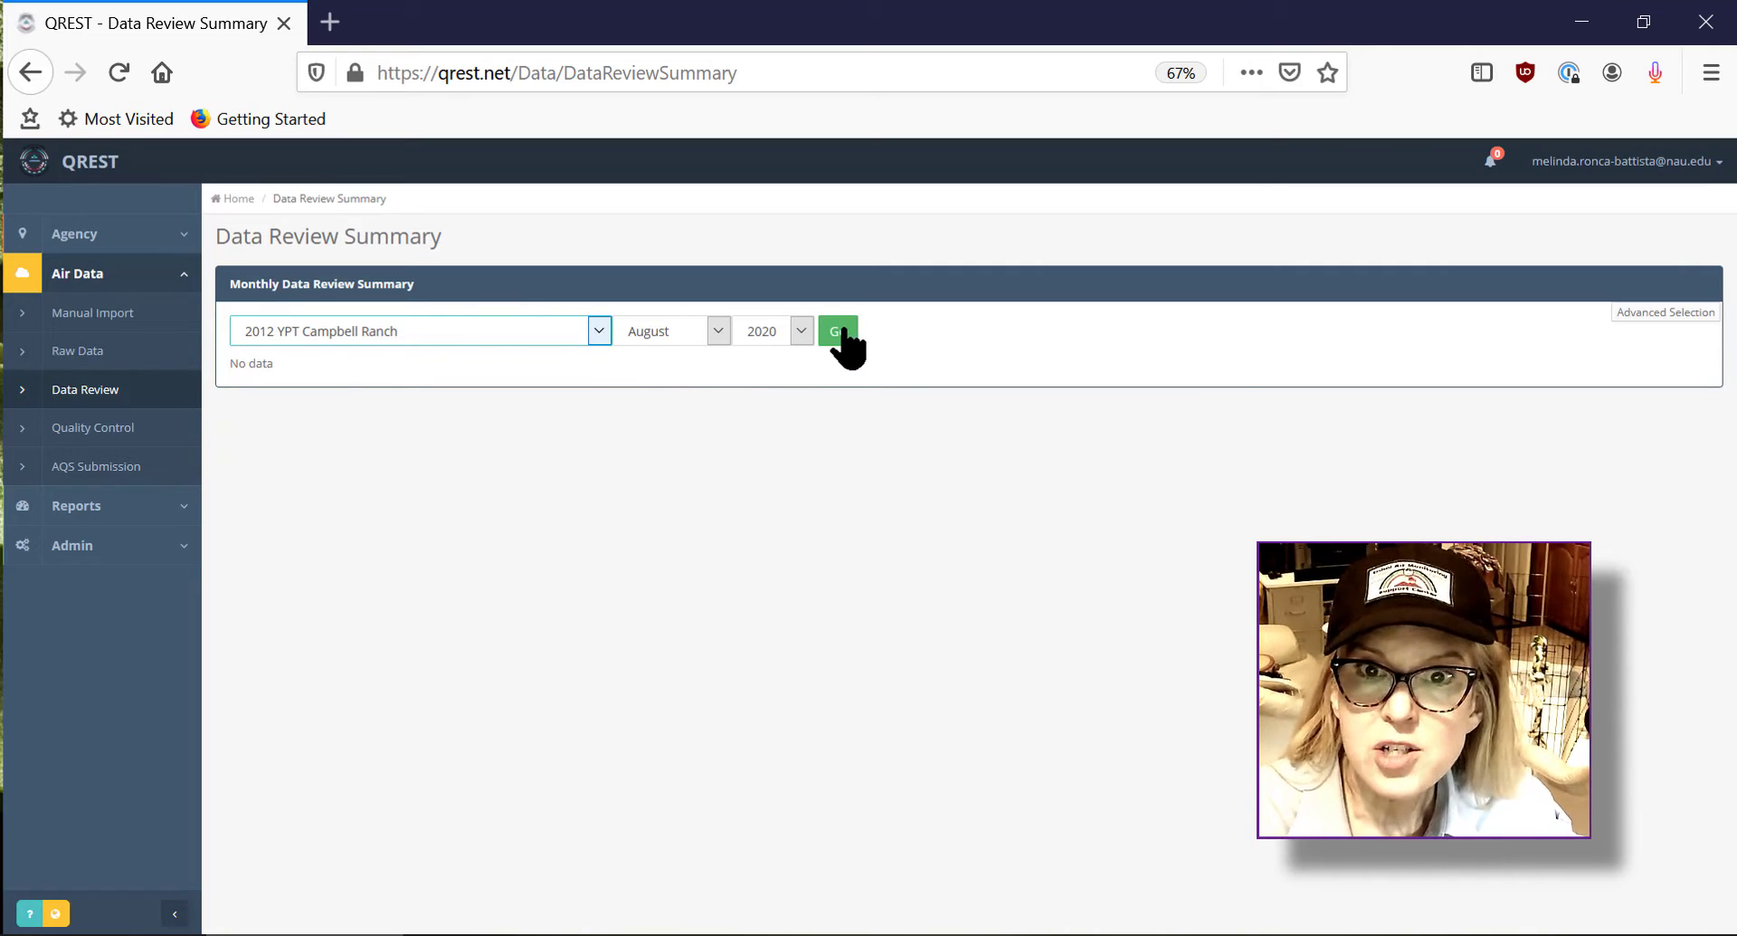
{"action": "left_click", "coordinate": [718, 330]}
{"action": "left_click", "coordinate": [711, 517]}
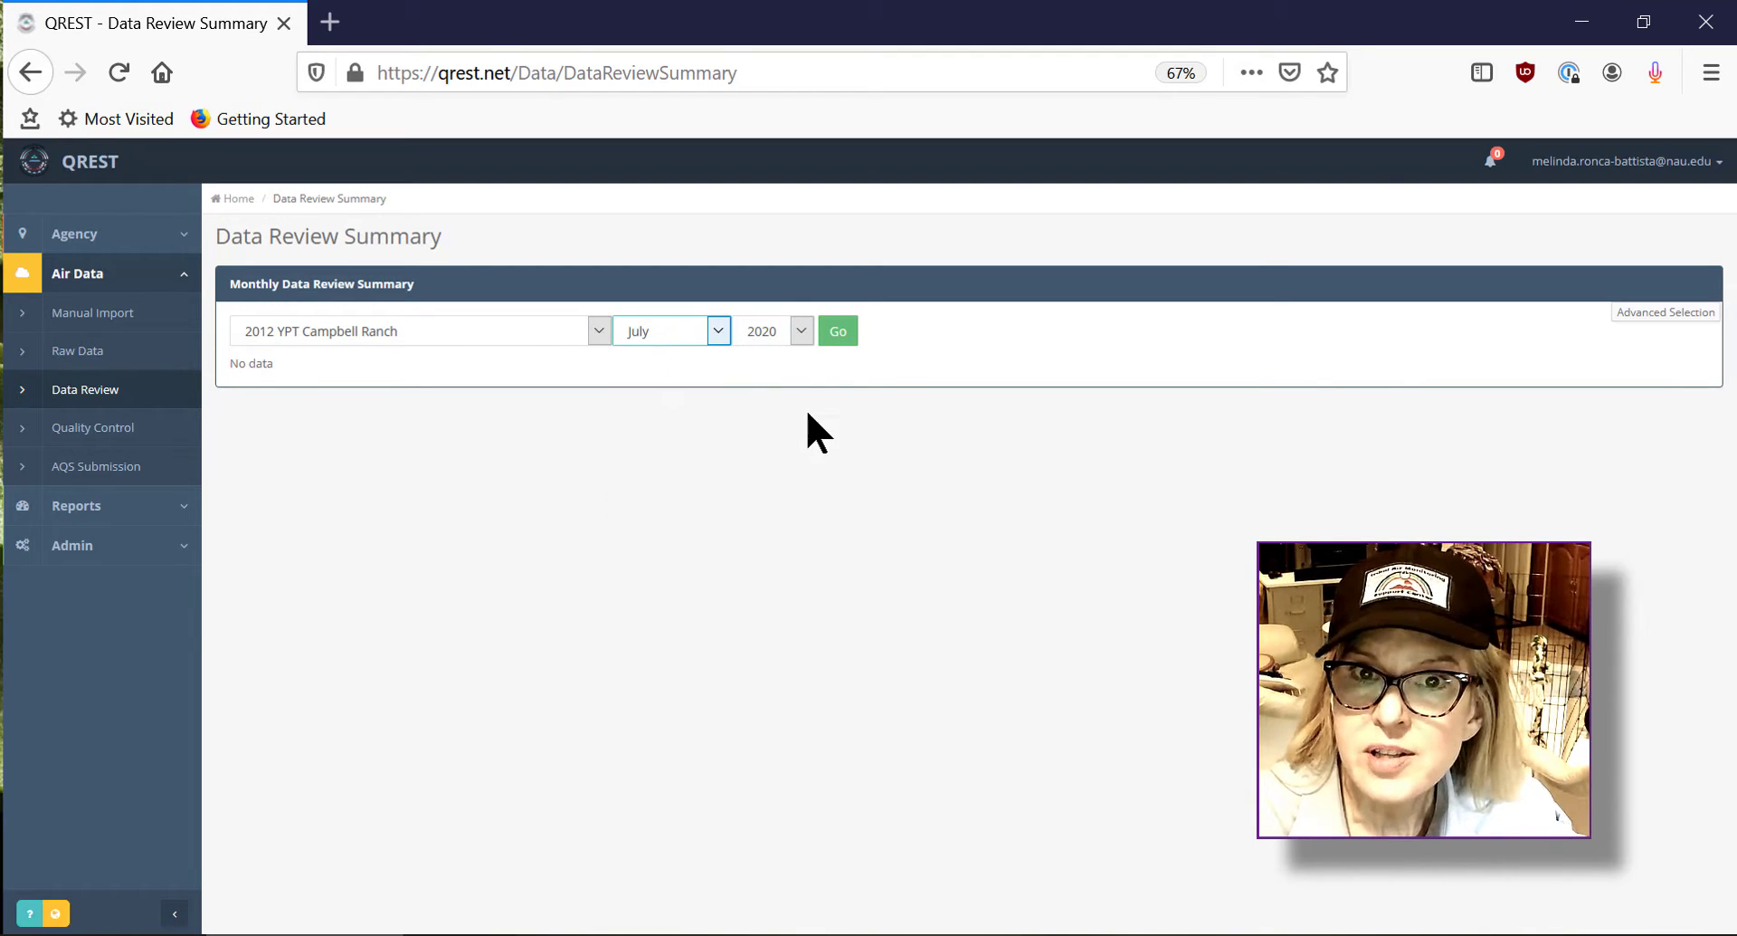
{"action": "left_click", "coordinate": [829, 331]}
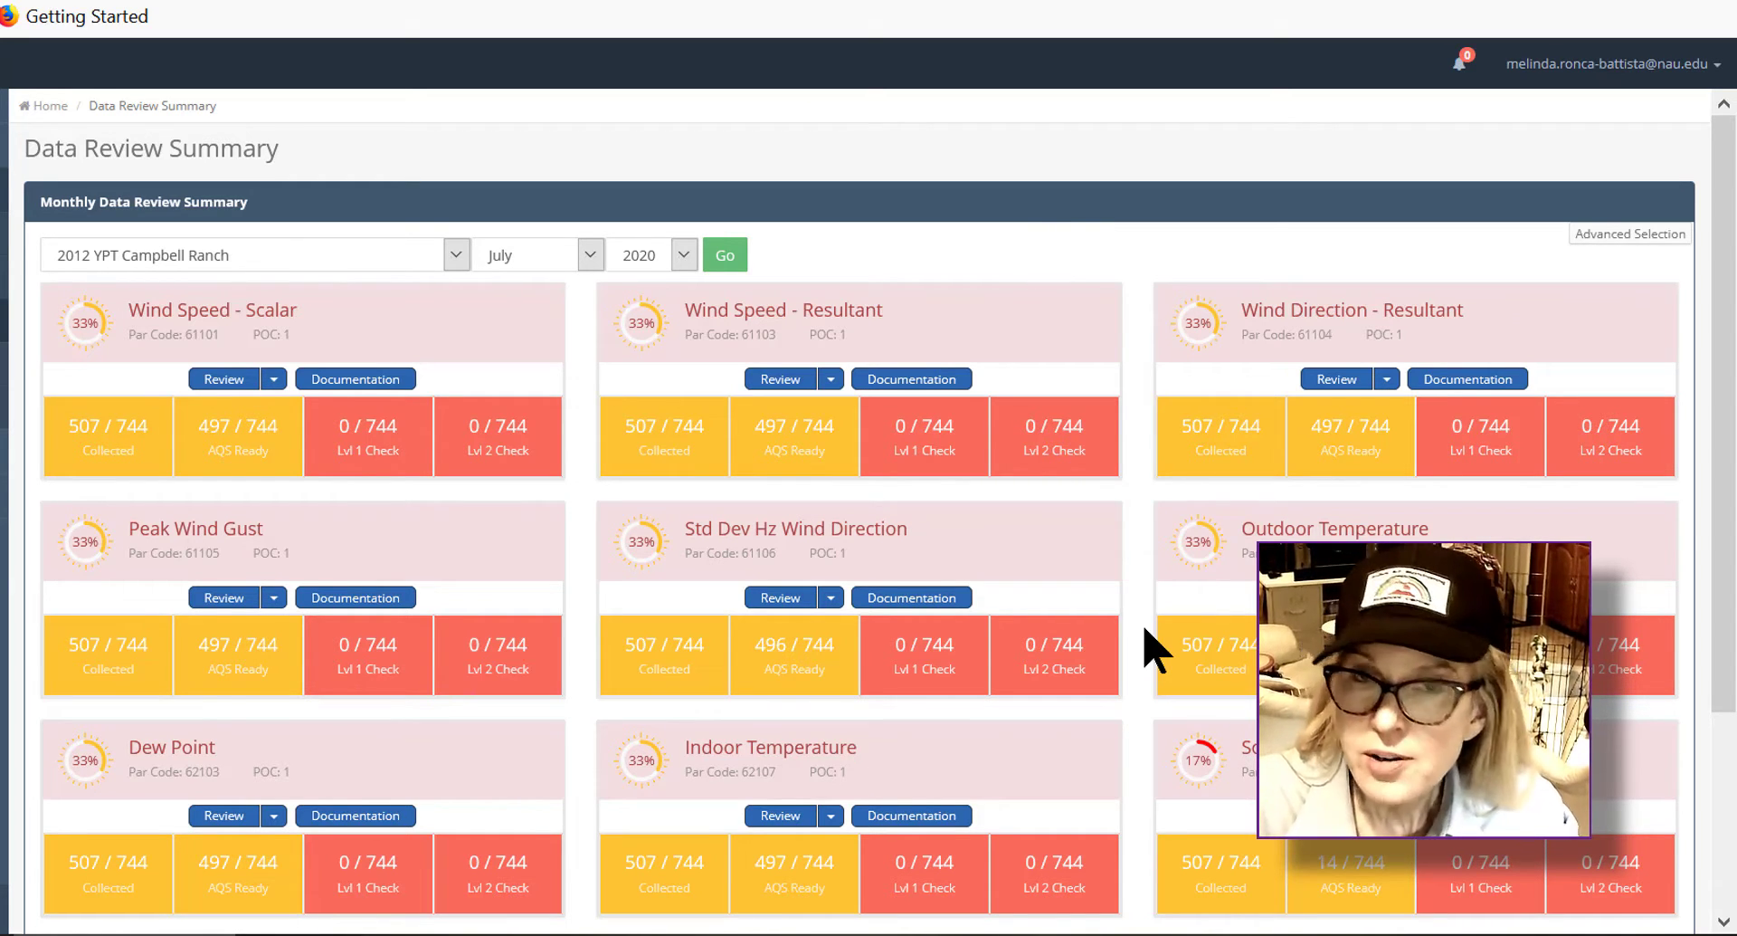
Step: Start a review of the PM10 parameter and add Wind Speed - Scalar as a supporting parameter
{"action": "scroll", "coordinate": [1154, 647], "scroll_direction": "down", "scroll_amount": 3}
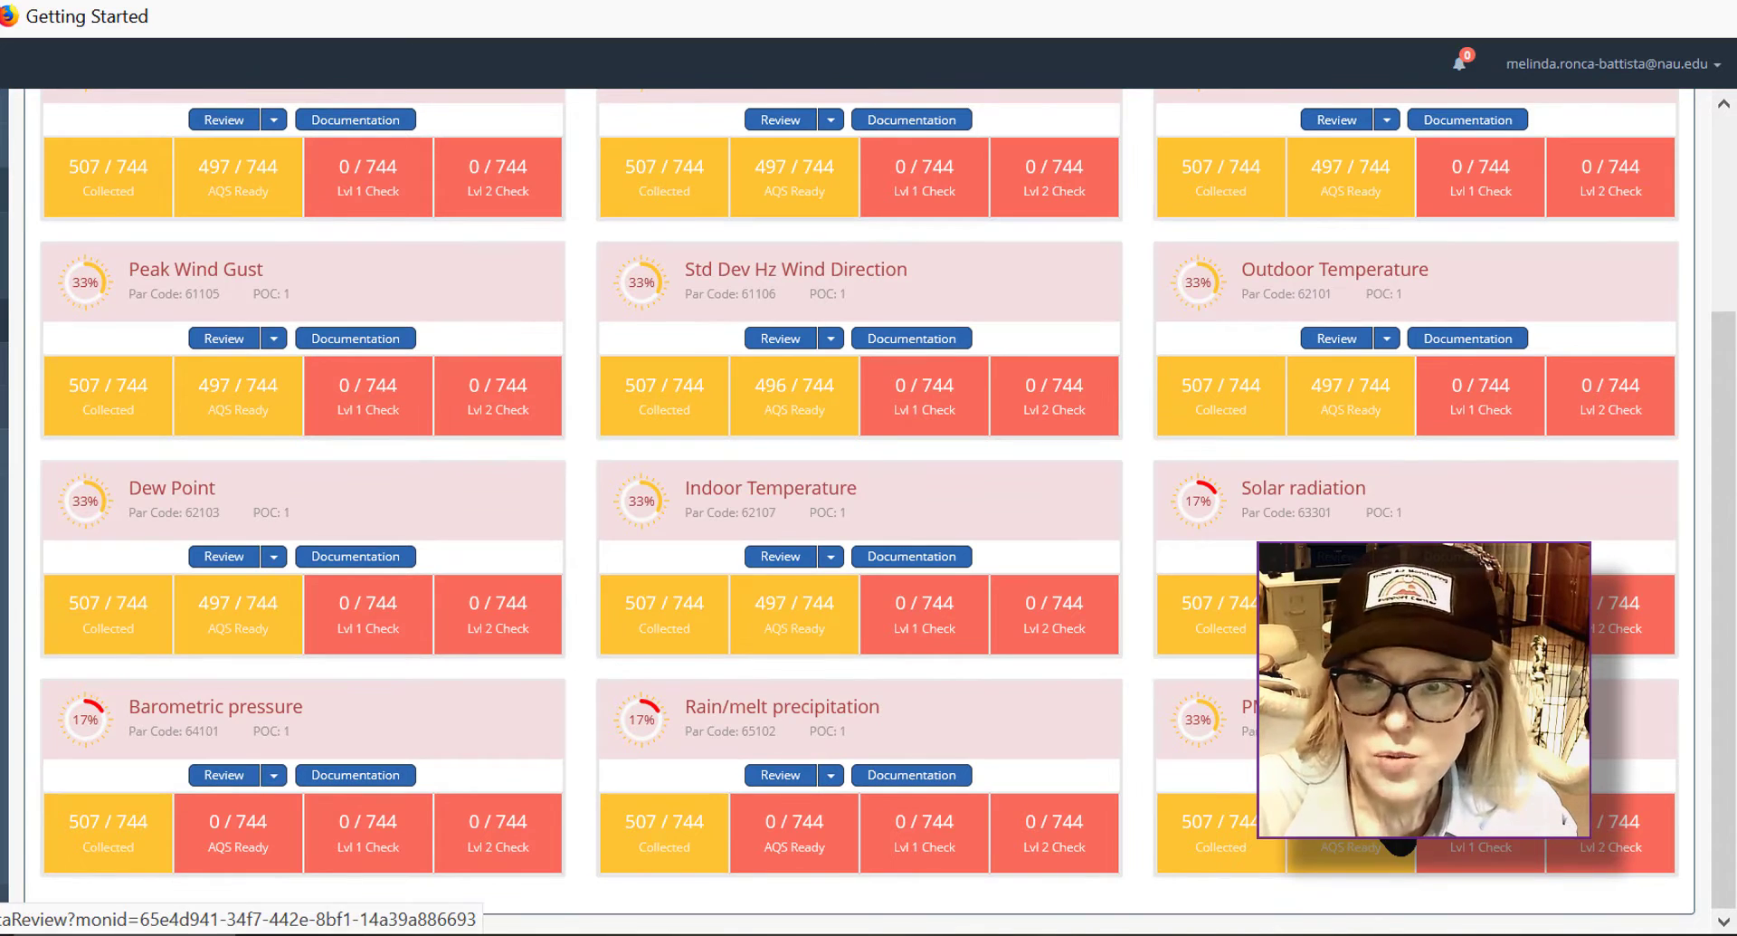
{"action": "left_click", "coordinate": [1392, 834]}
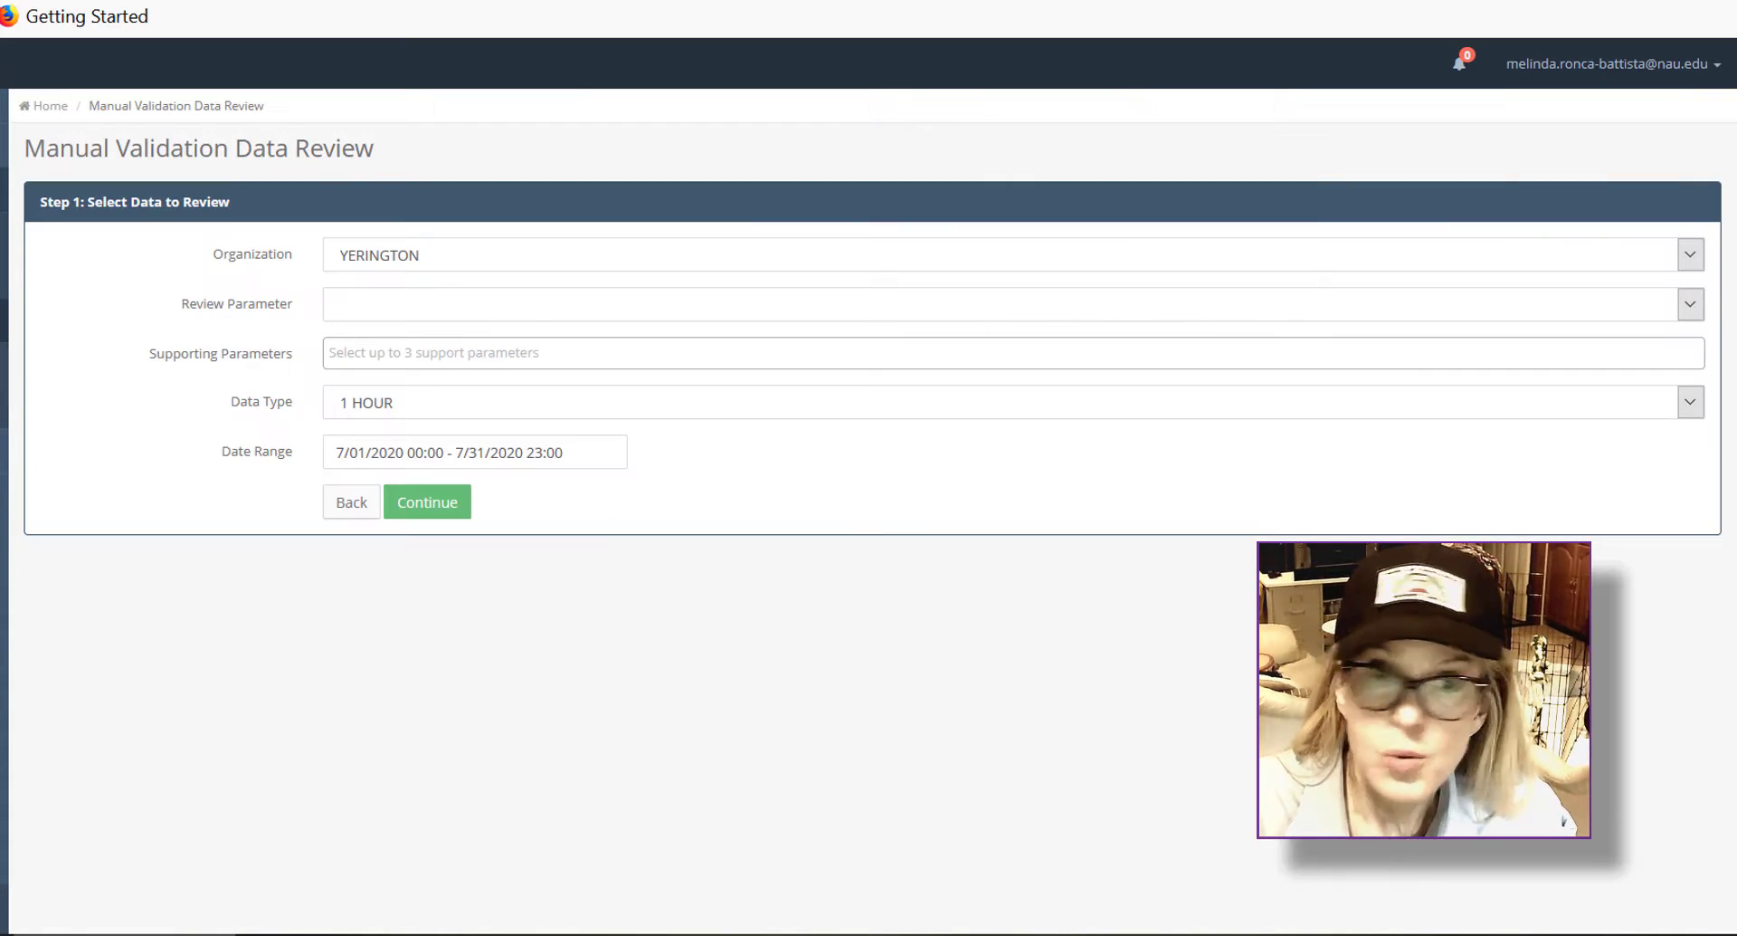
{"action": "left_click", "coordinate": [1035, 360]}
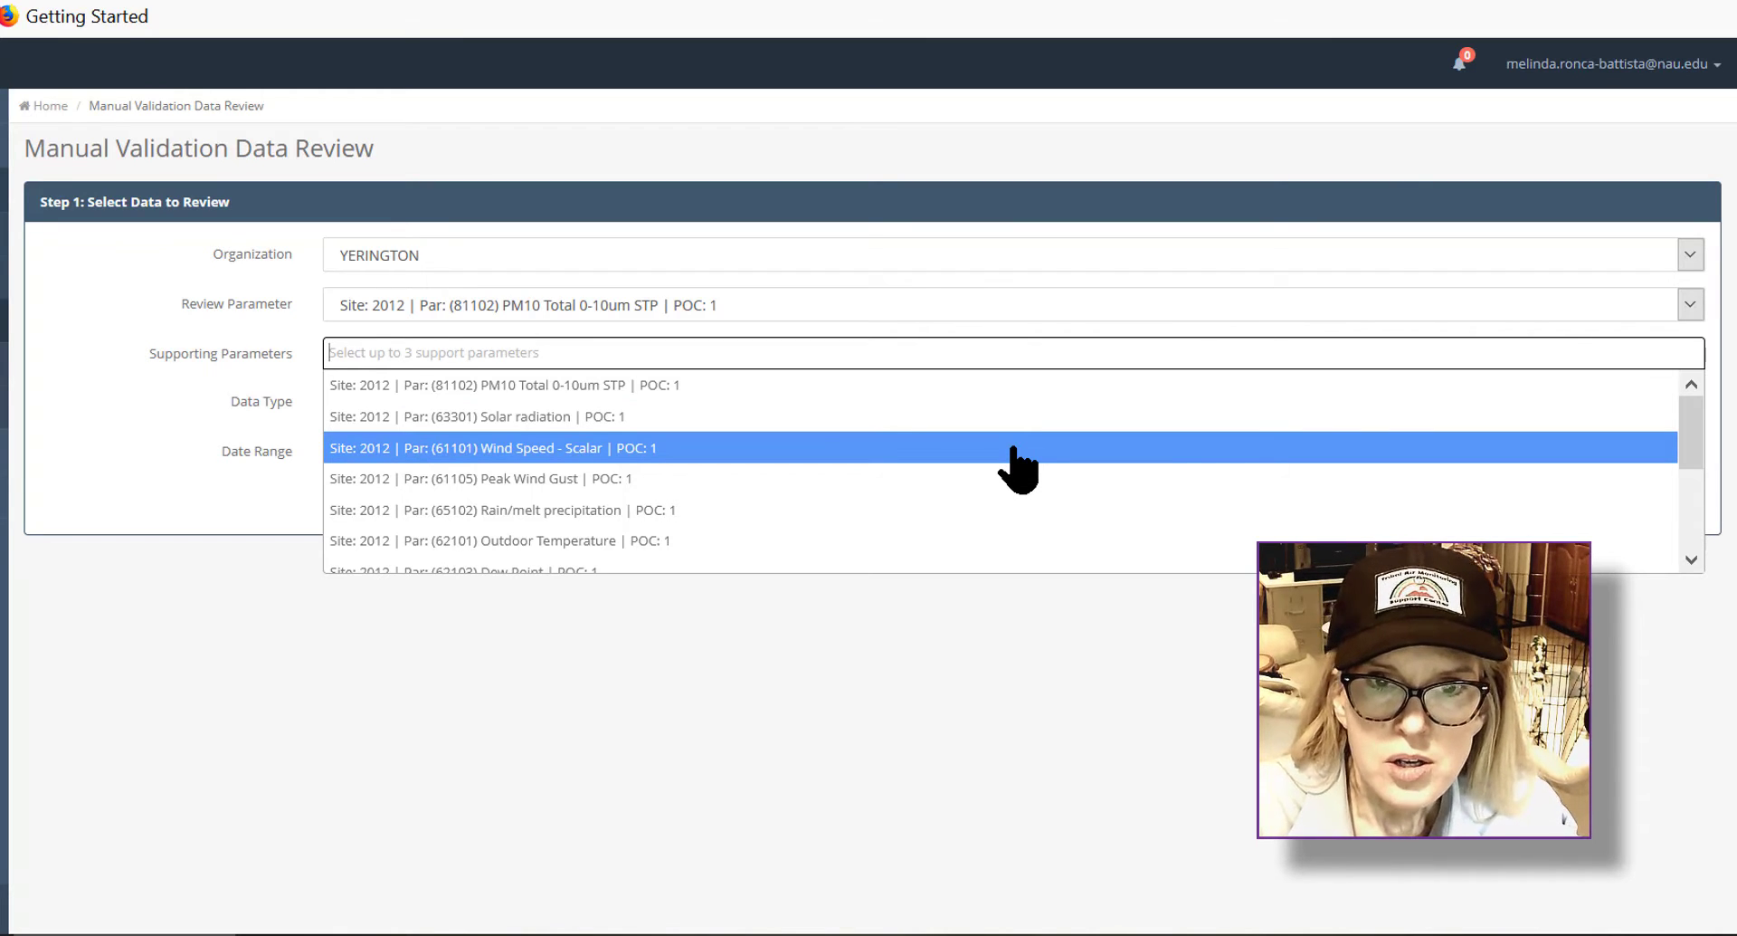
{"action": "left_click", "coordinate": [1017, 450]}
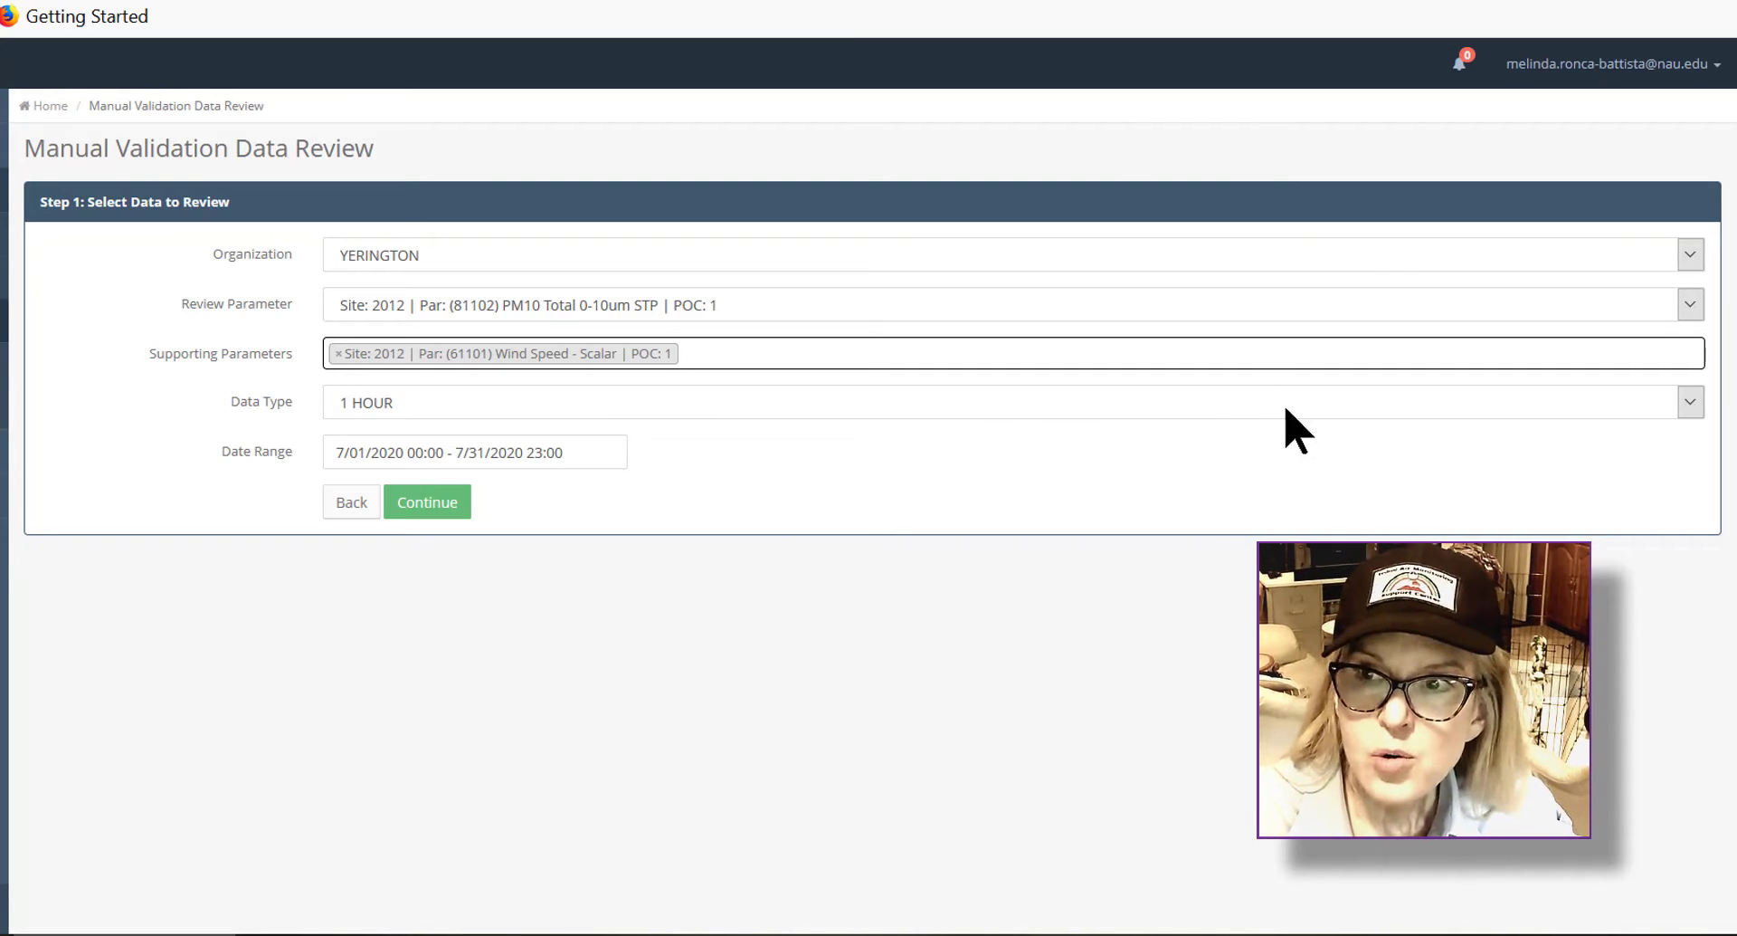
Step: Set the data type to 5 MINUTE, choose Last Month as the date range, and continue
{"action": "left_click", "coordinate": [1691, 406]}
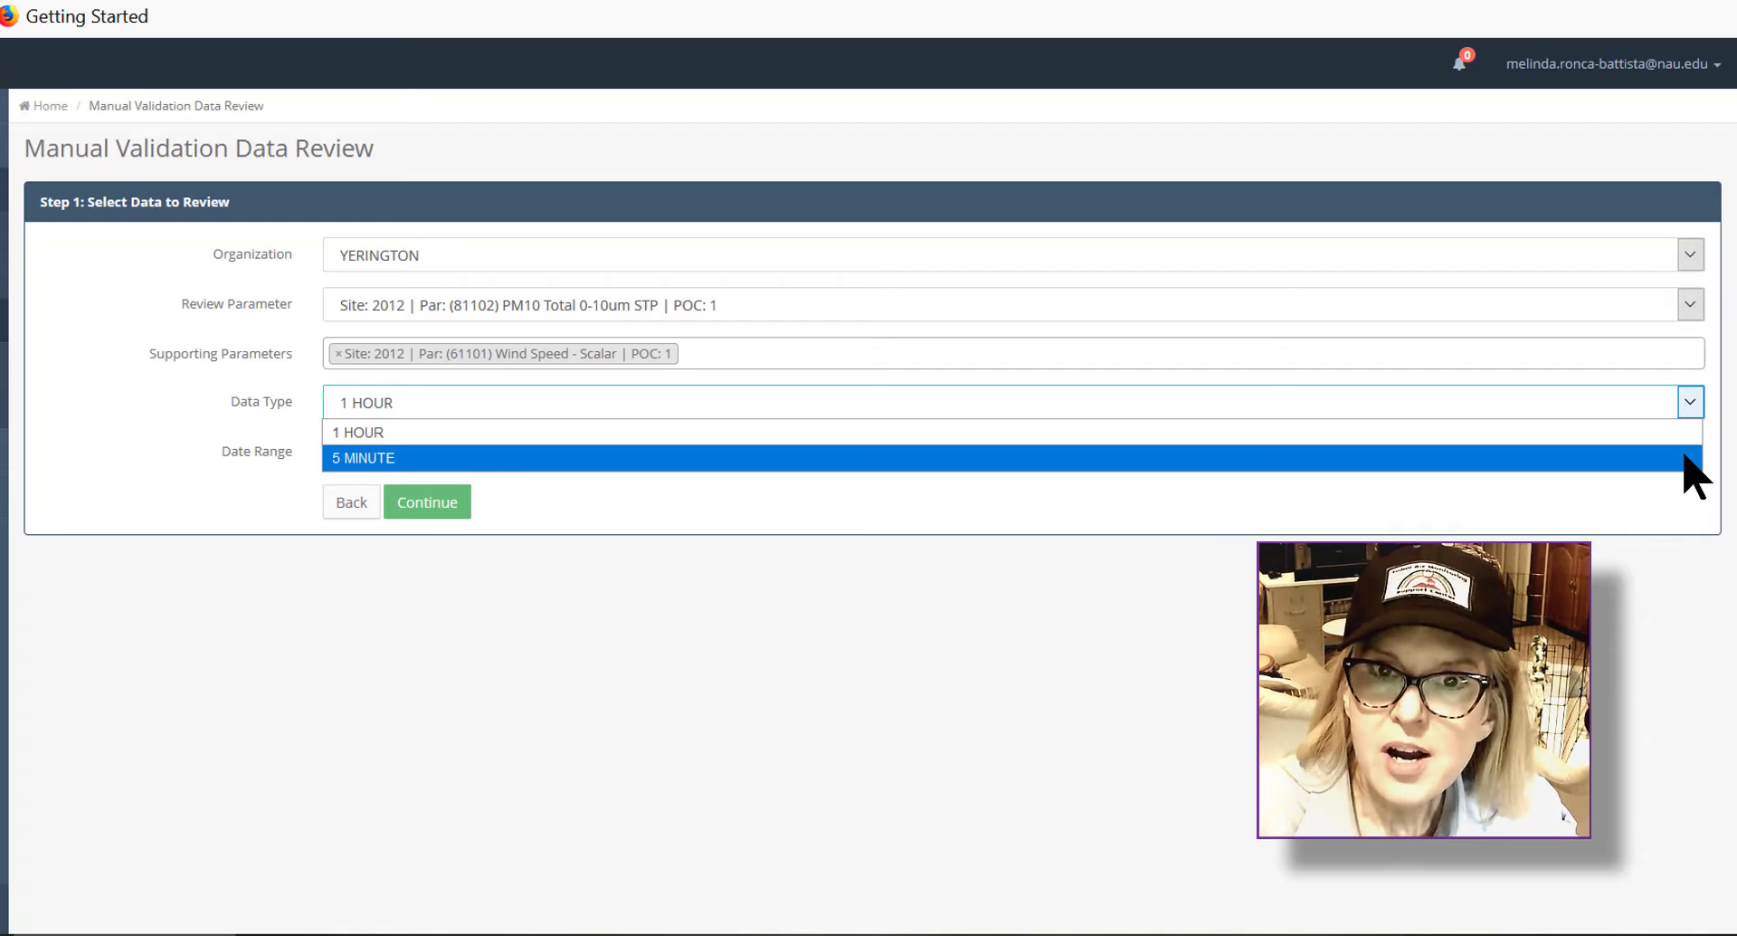
{"action": "left_click", "coordinate": [1689, 458]}
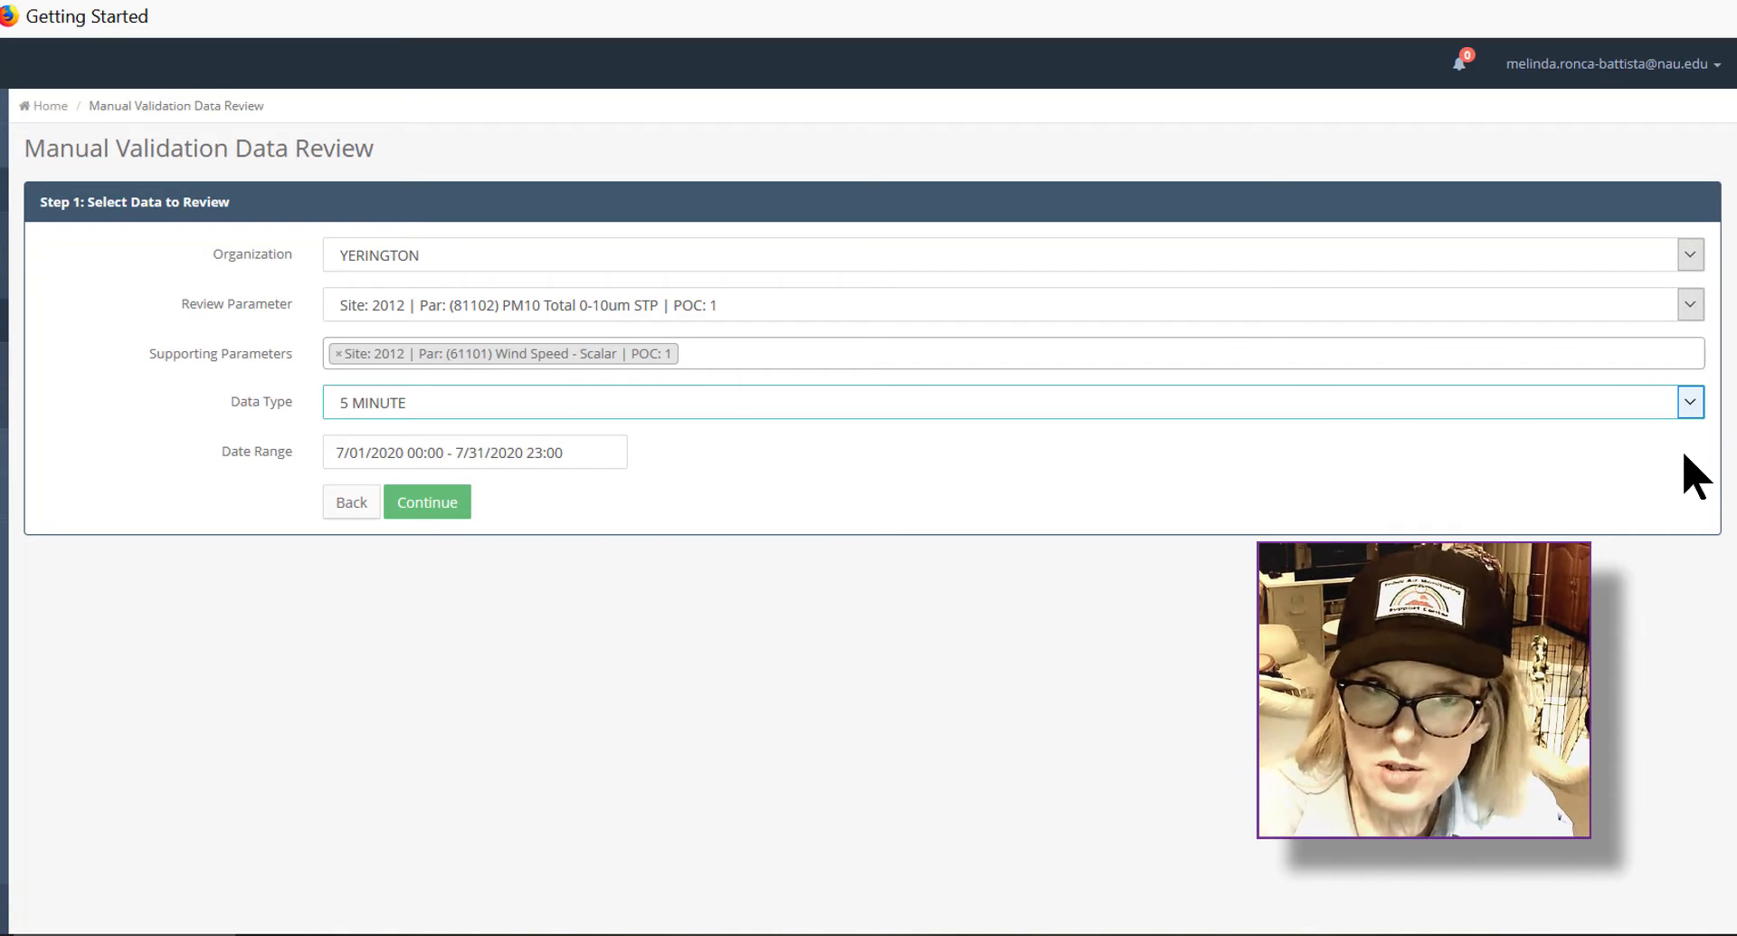
{"action": "left_click", "coordinate": [486, 454]}
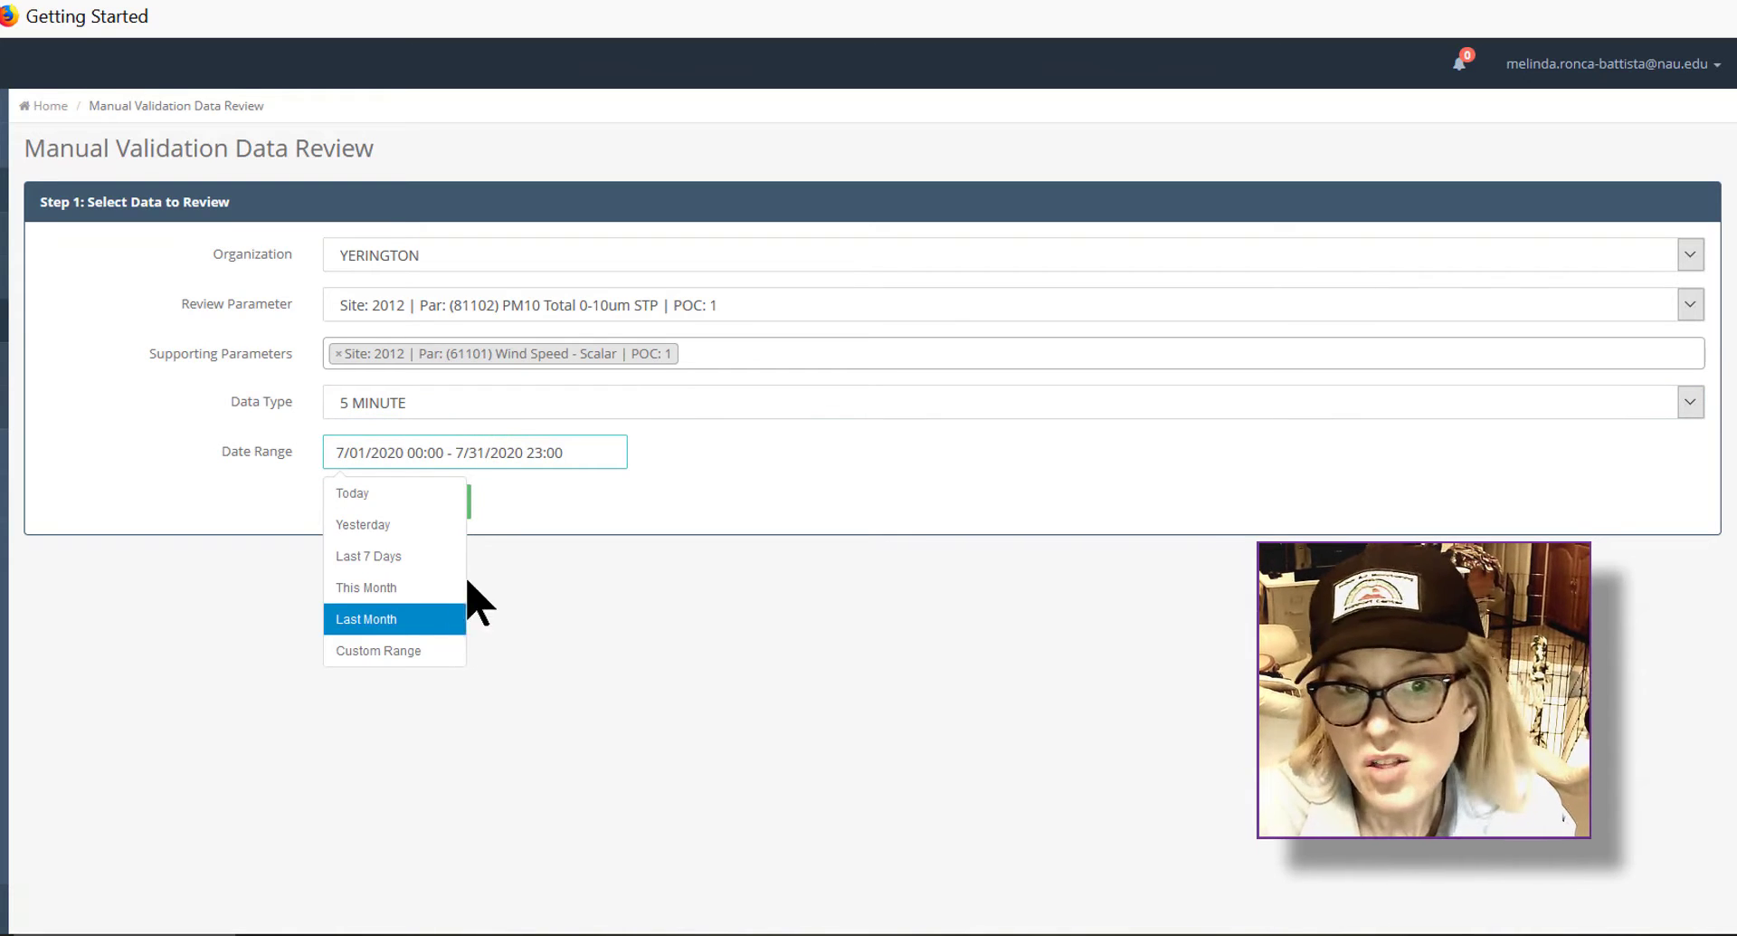
{"action": "left_click", "coordinate": [448, 623]}
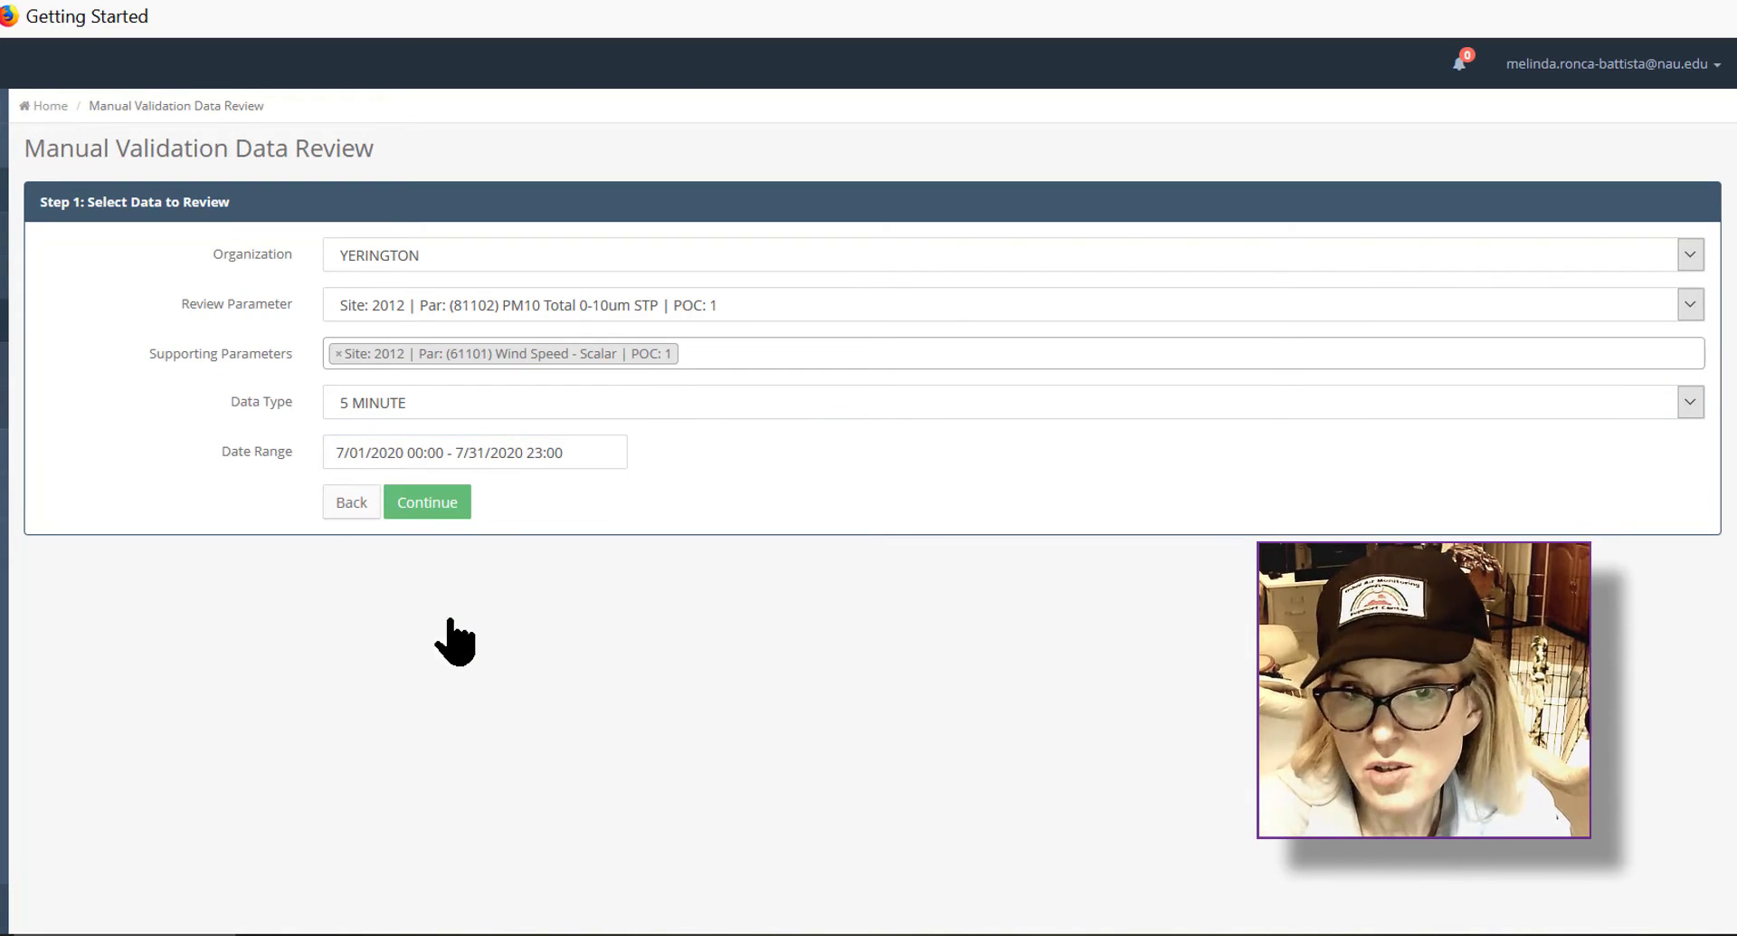
{"action": "left_click", "coordinate": [427, 507]}
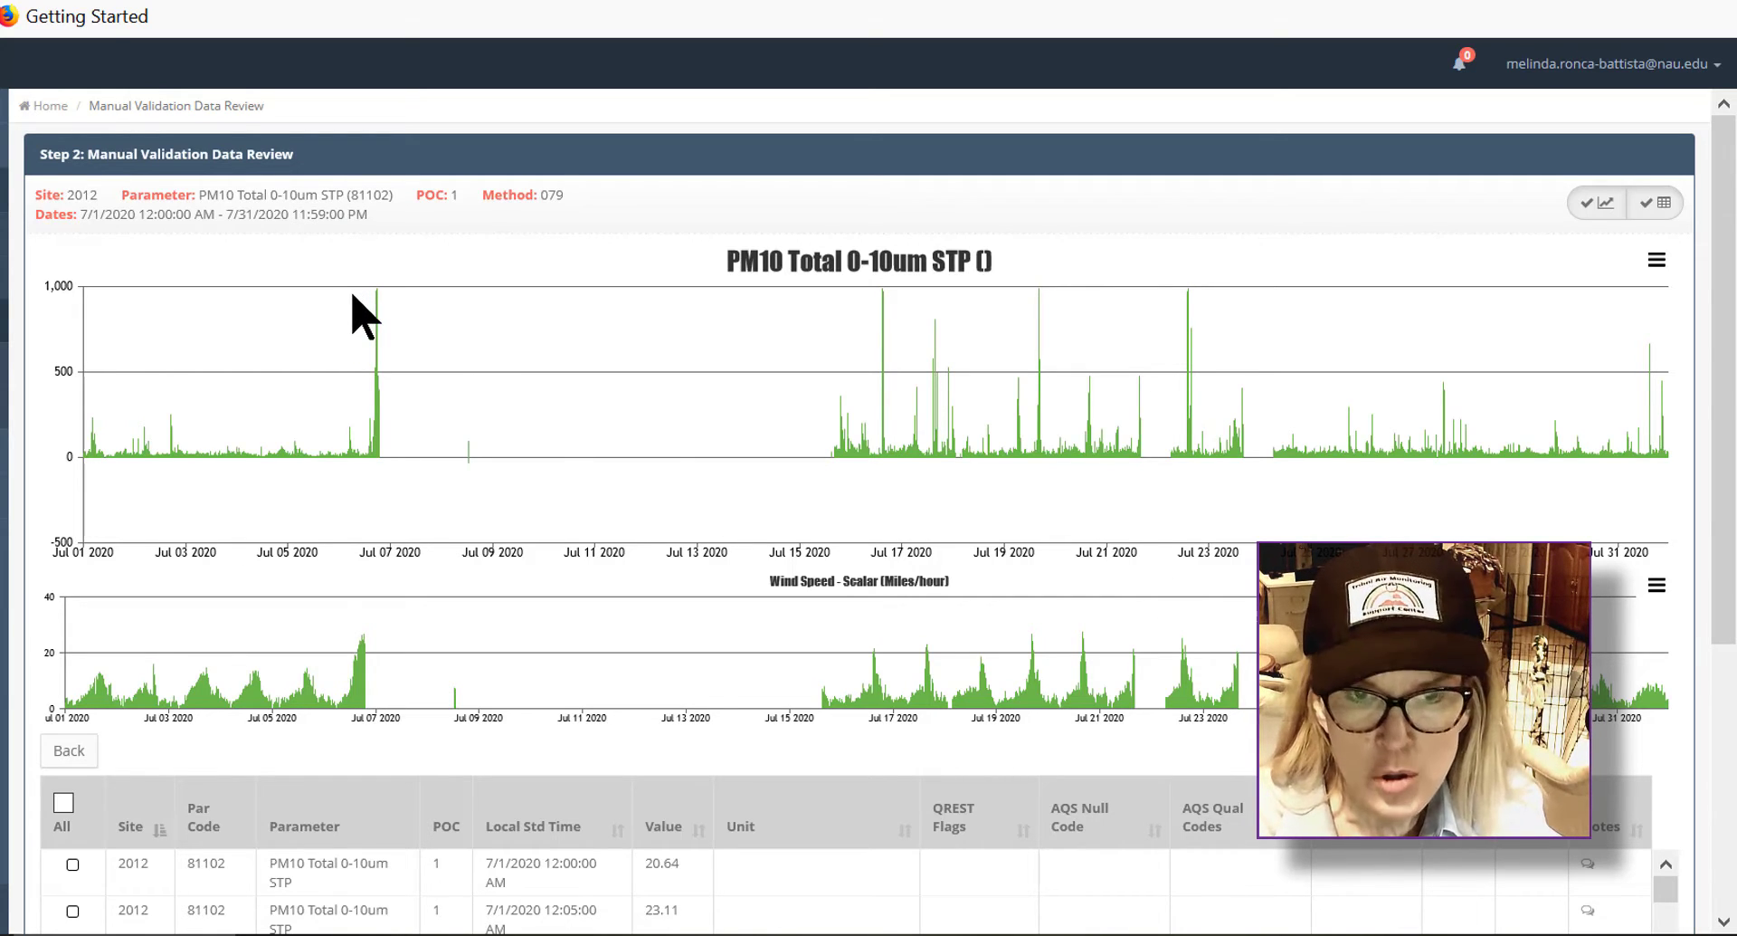
Step: Zoom the PM10 chart into the spike around Jul 07 and inspect the 5-minute data rows
{"action": "left_click_drag", "start_coordinate": [352, 295], "coordinate": [407, 308]}
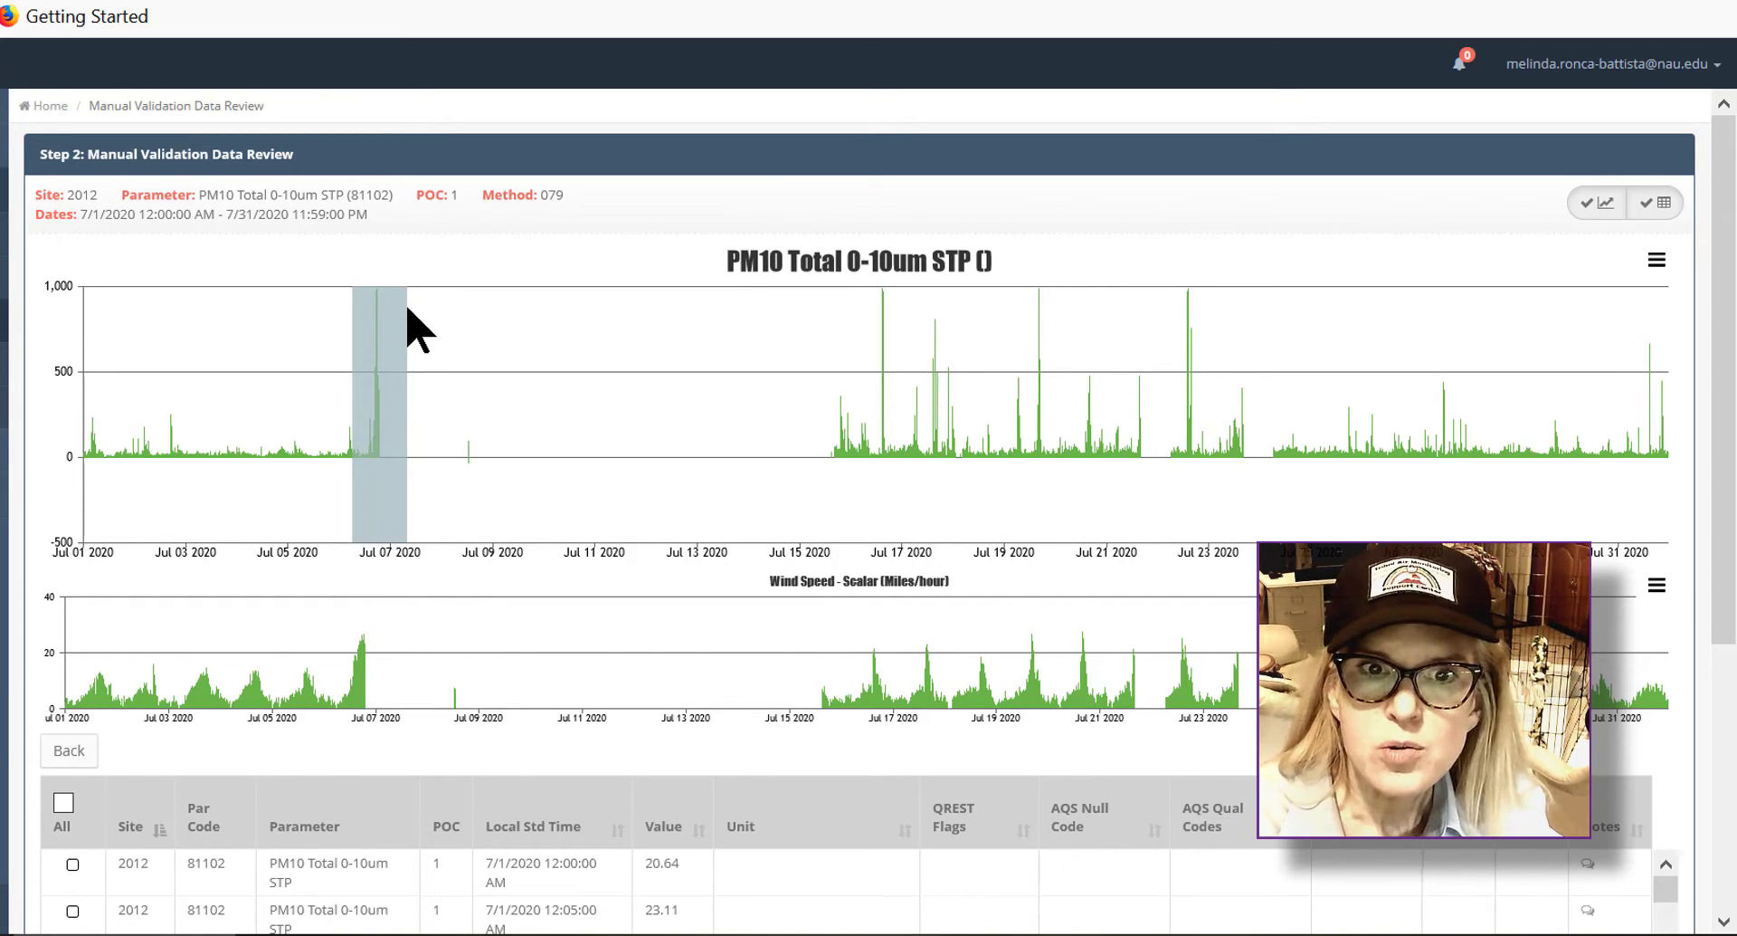
{"action": "left_click_drag", "start_coordinate": [407, 308], "coordinate": [1054, 693]}
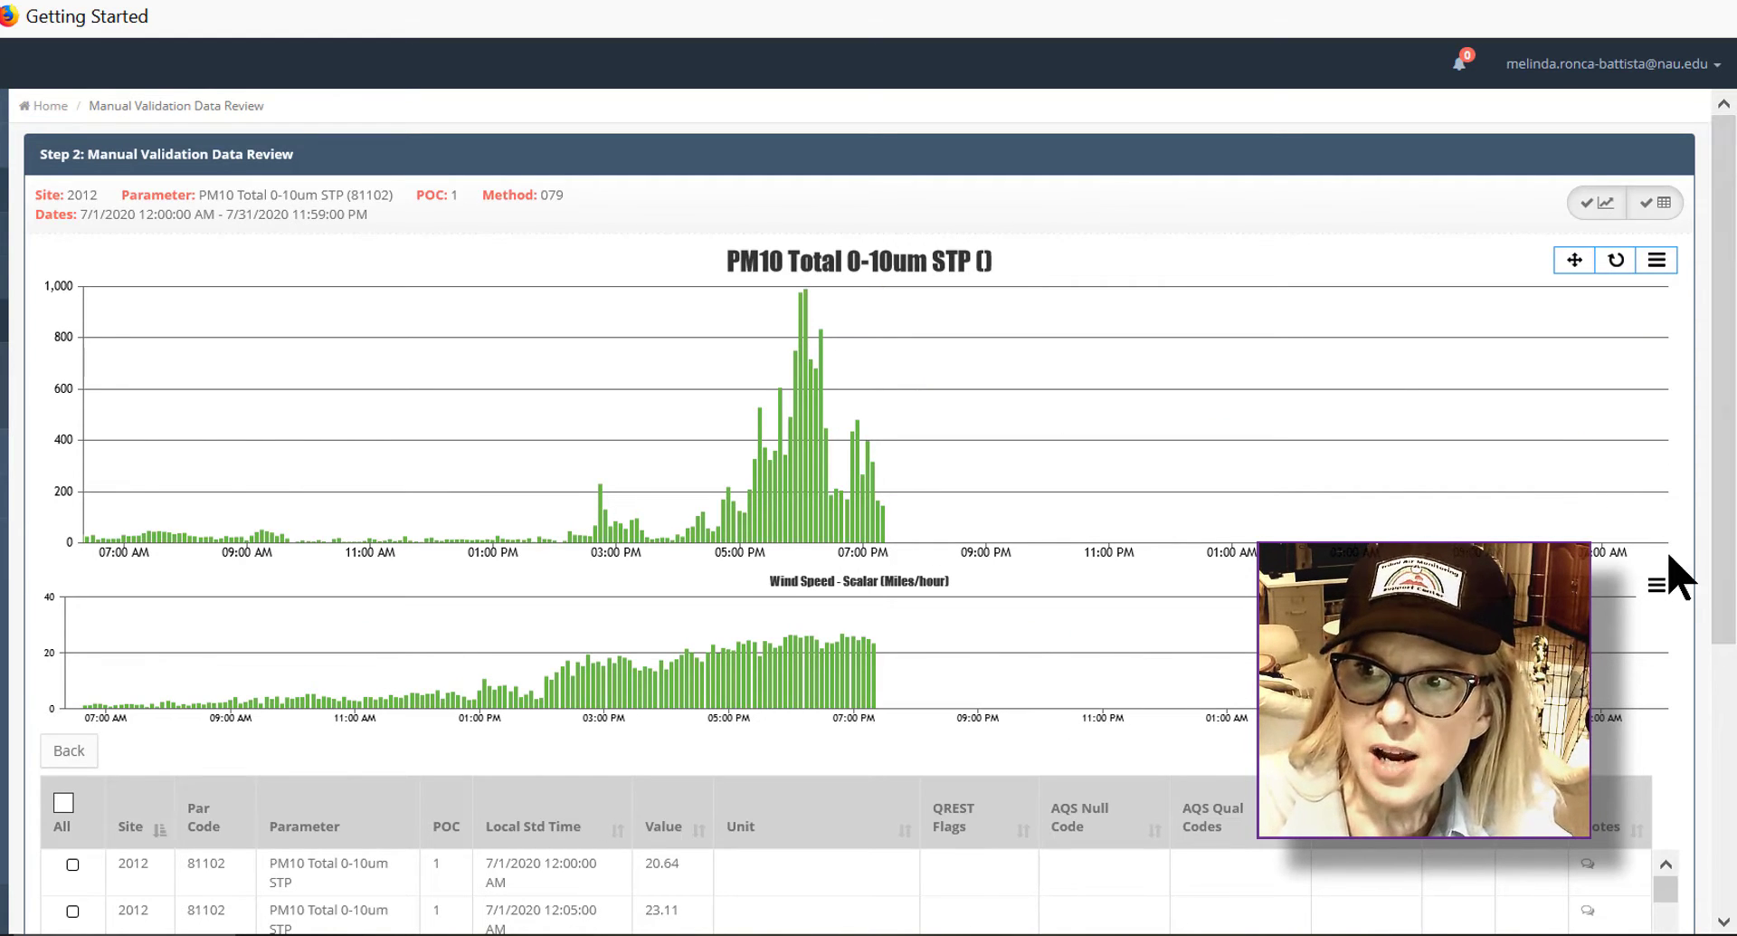
{"action": "left_click_drag", "start_coordinate": [1733, 602], "coordinate": [1733, 729]}
{"action": "left_click", "coordinate": [678, 670]}
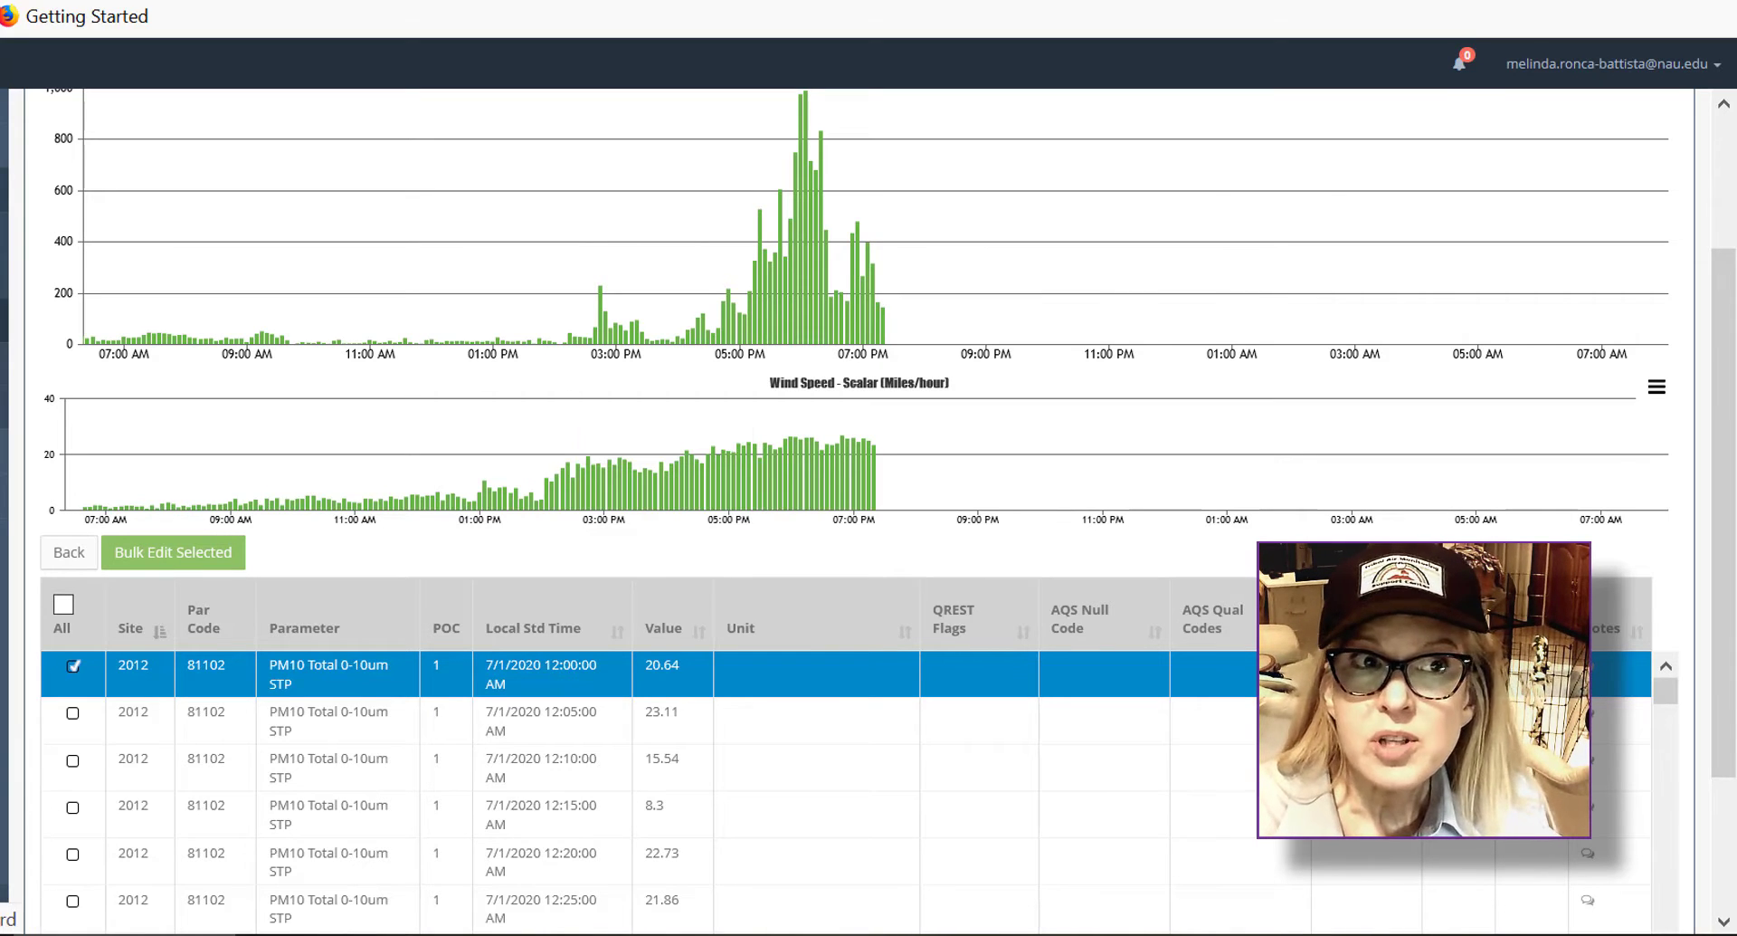
Step: Go back to the selection form, switch the data type to 1 HOUR, and continue
{"action": "key", "text": "alt+Left"}
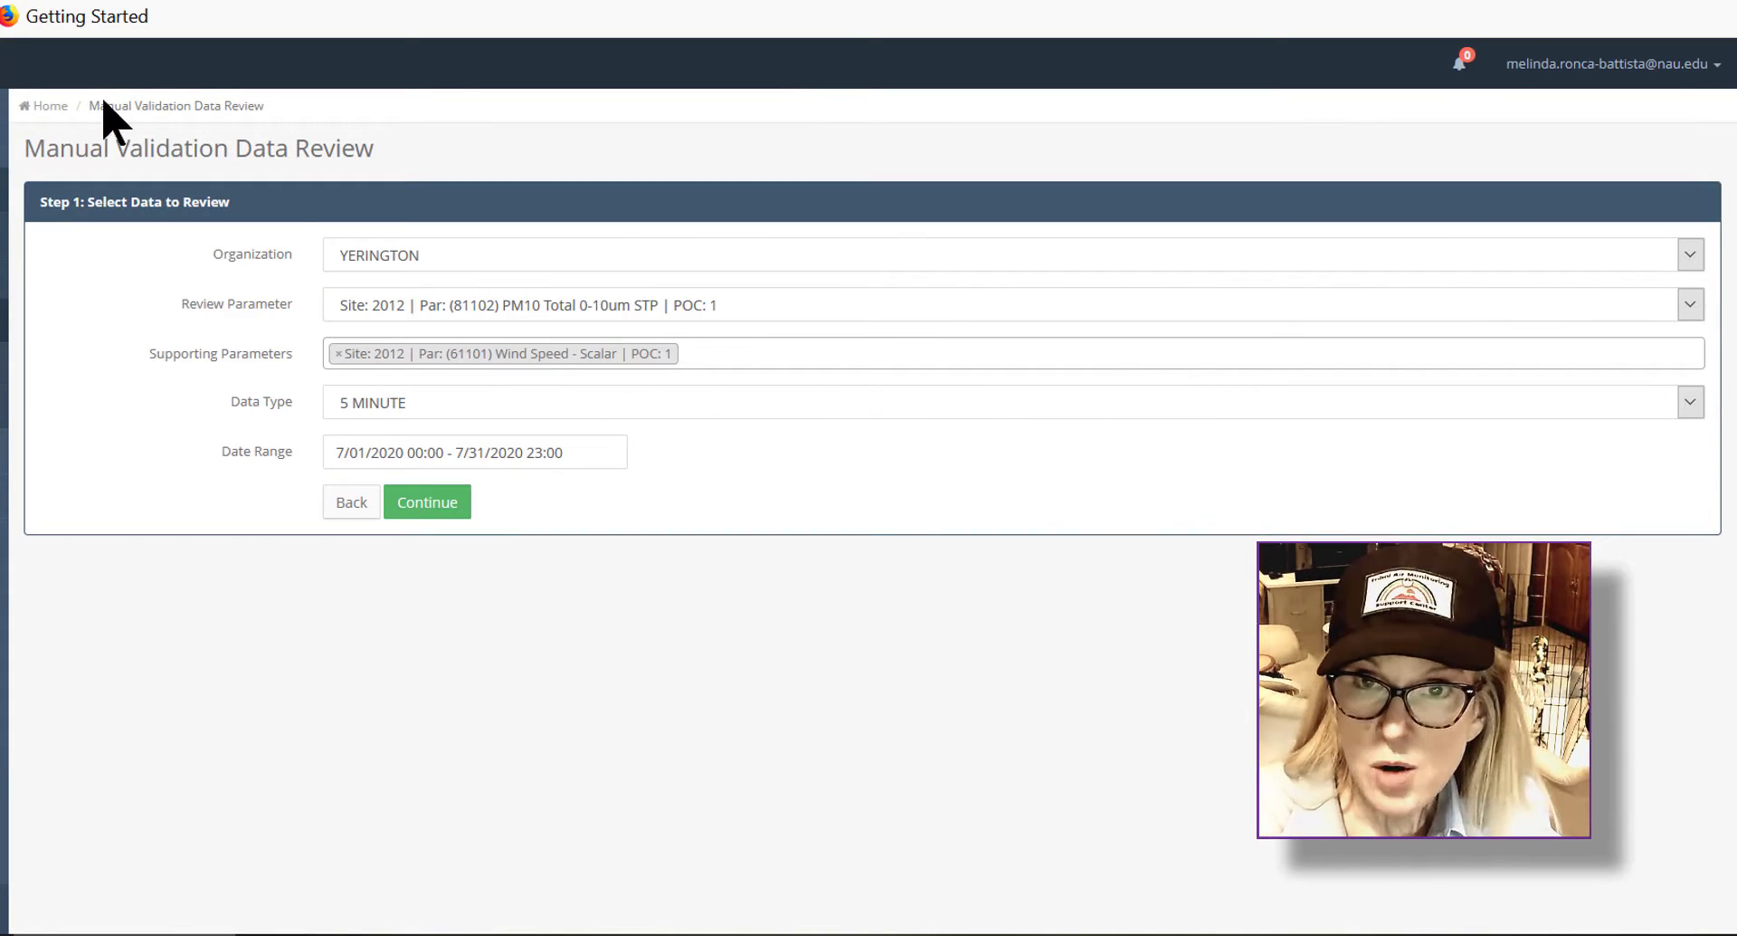
{"action": "left_click", "coordinate": [1689, 402]}
{"action": "left_click", "coordinate": [1644, 438]}
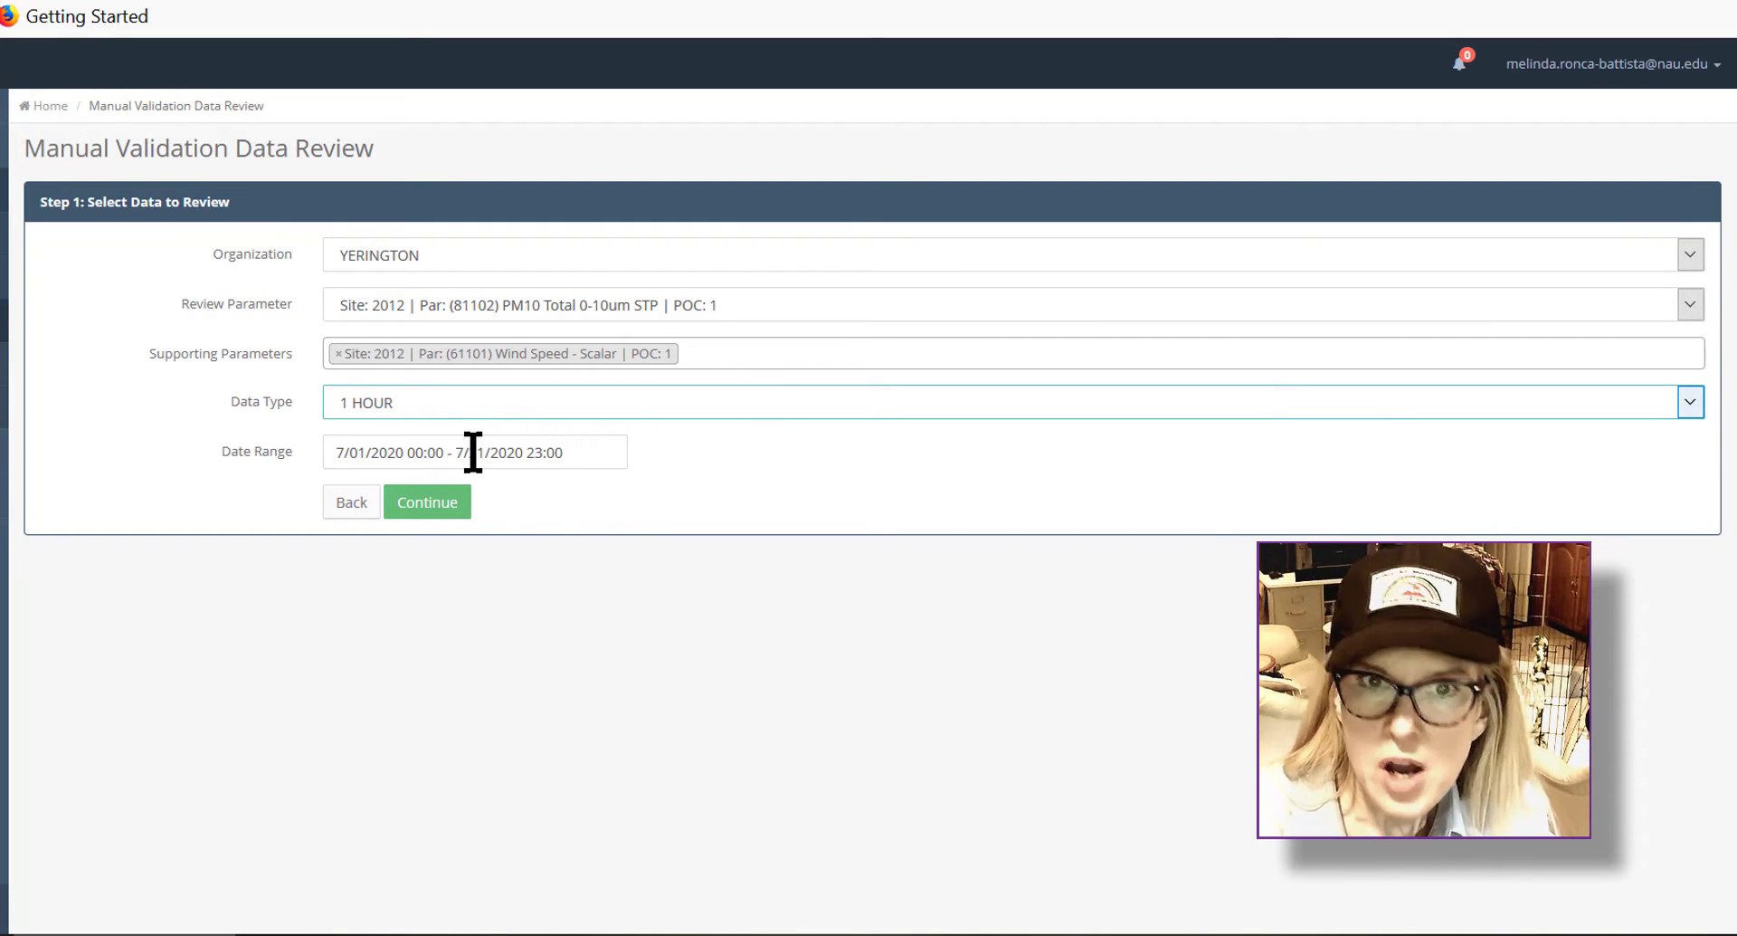
{"action": "left_click", "coordinate": [465, 510]}
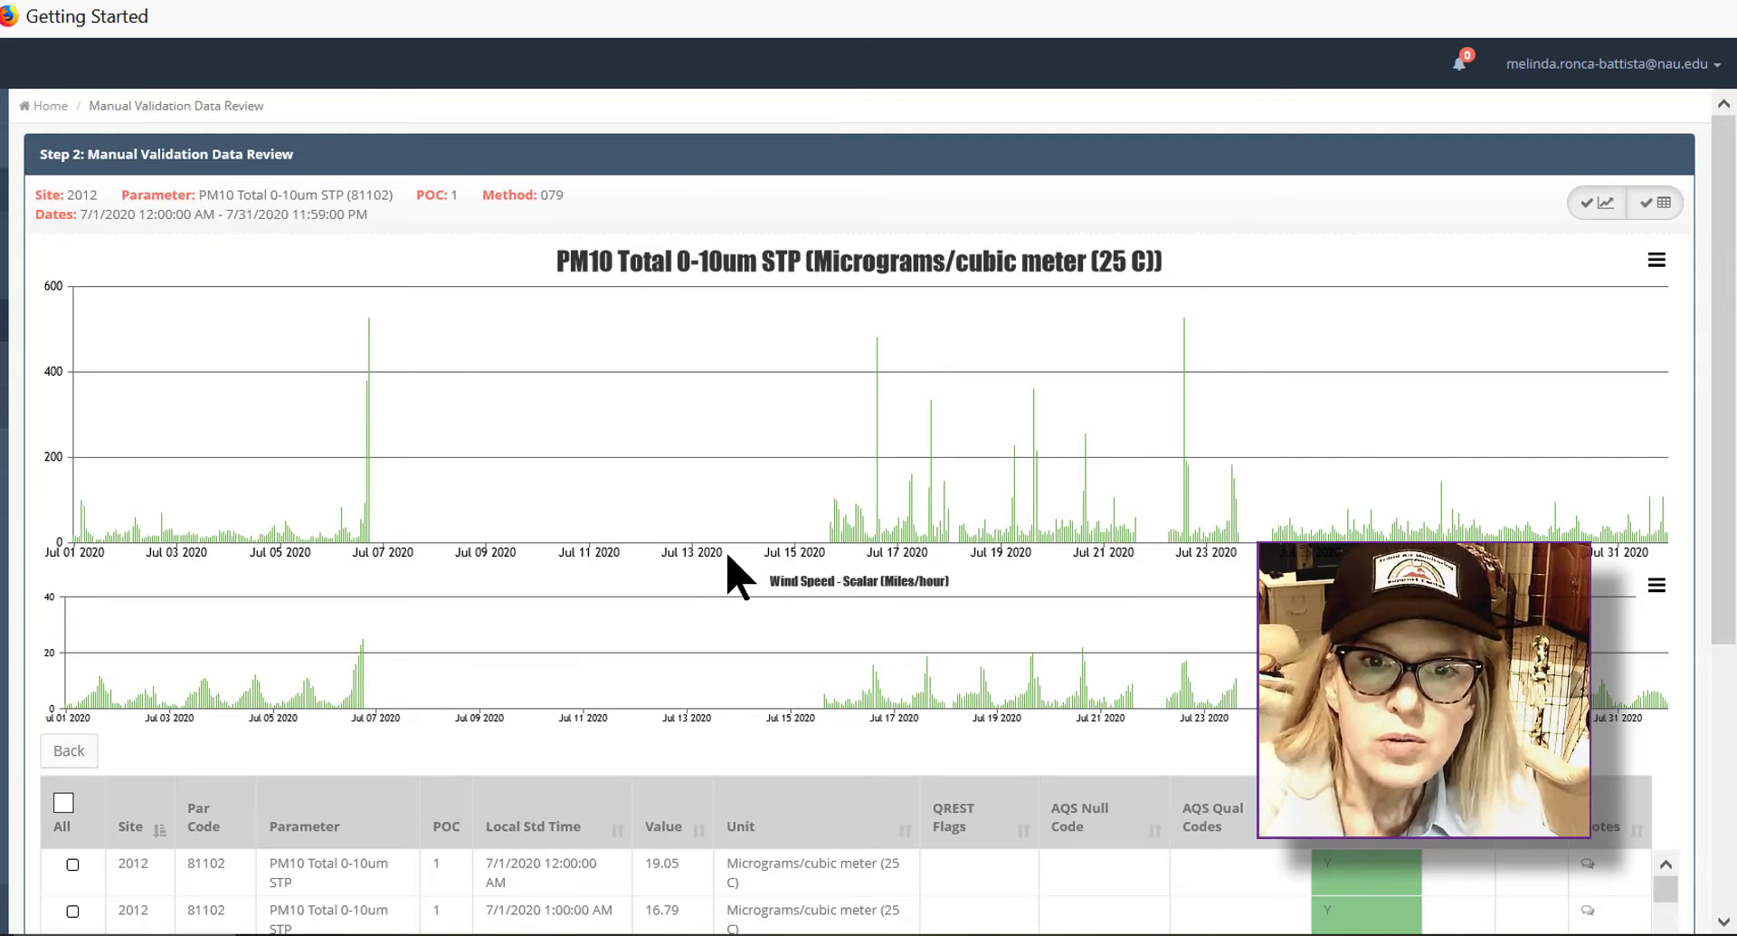
Step: Select the first four hourly PM10 rows, 12:00 AM through 3:00 AM on 7/1/2020
{"action": "scroll", "coordinate": [728, 557], "scroll_direction": "down", "scroll_amount": 3}
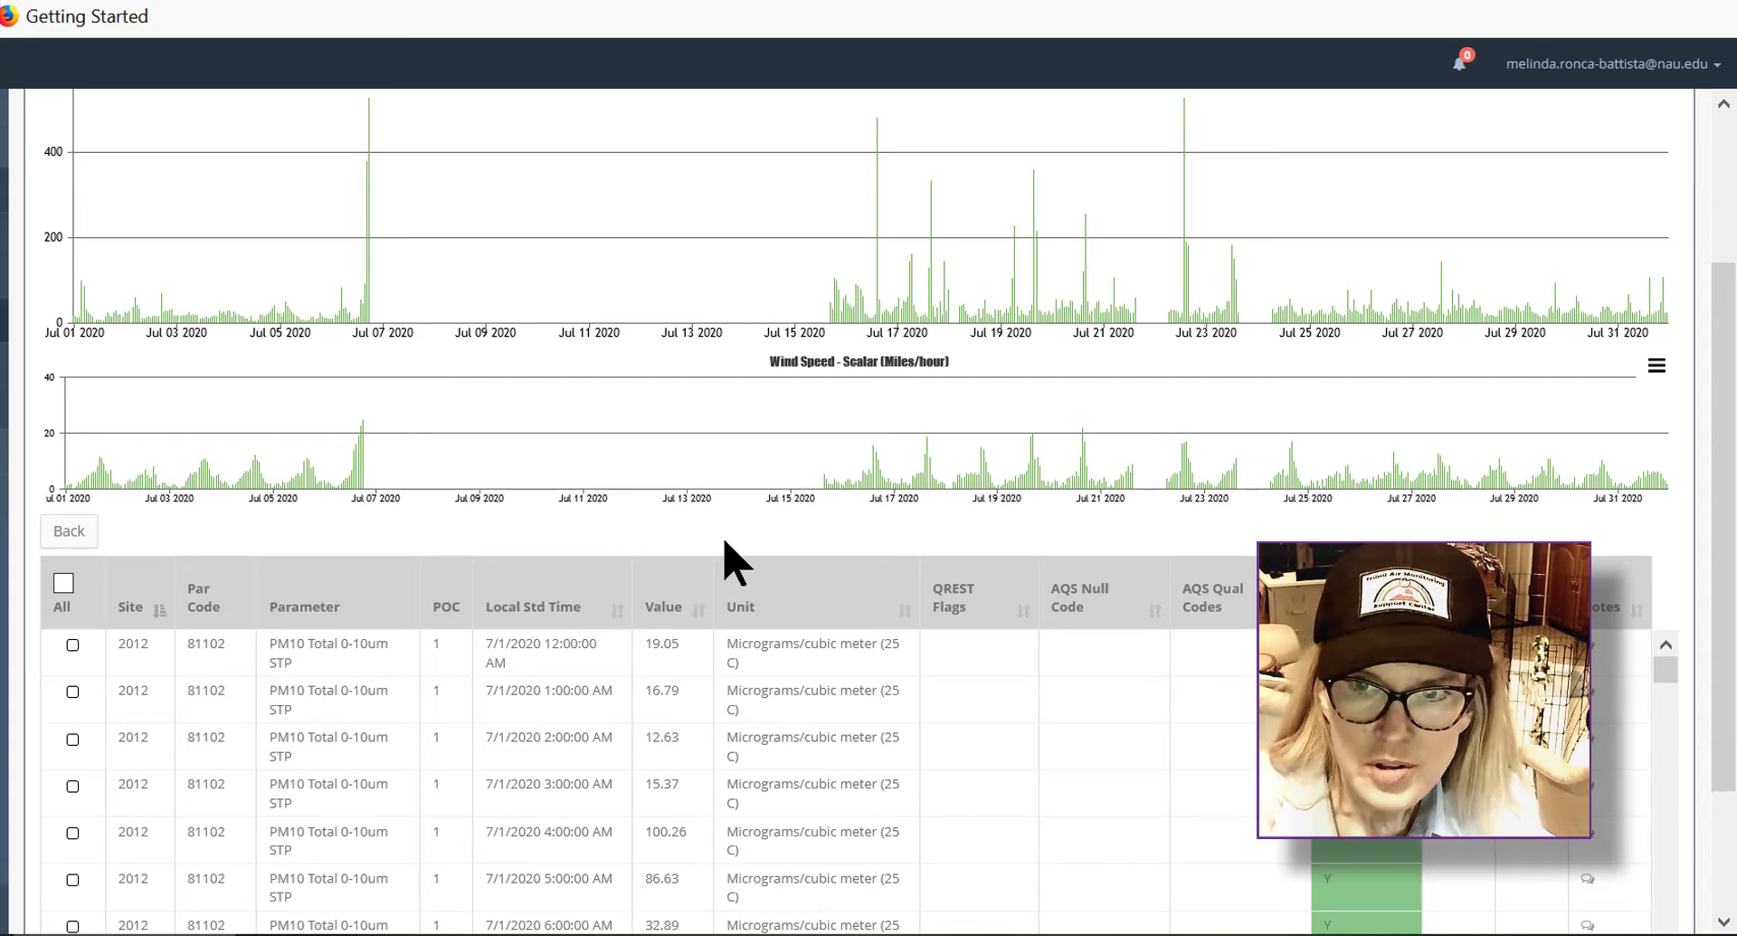
{"action": "left_click", "coordinate": [73, 645]}
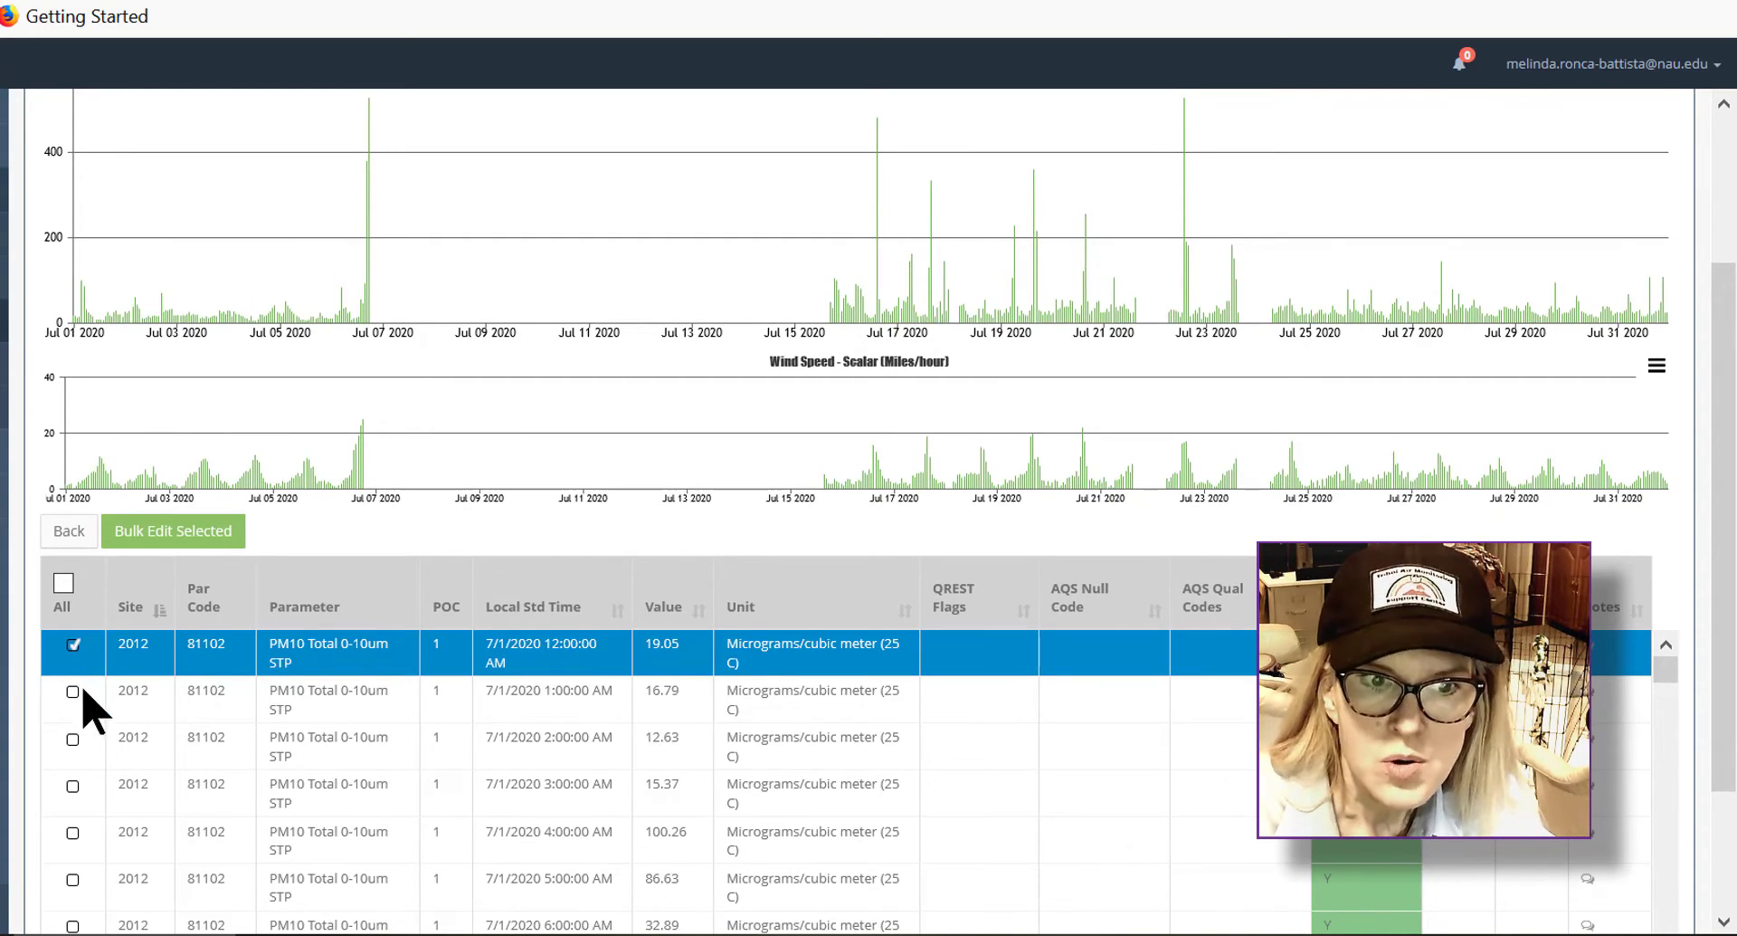
{"action": "left_click", "coordinate": [72, 786], "text": "shift"}
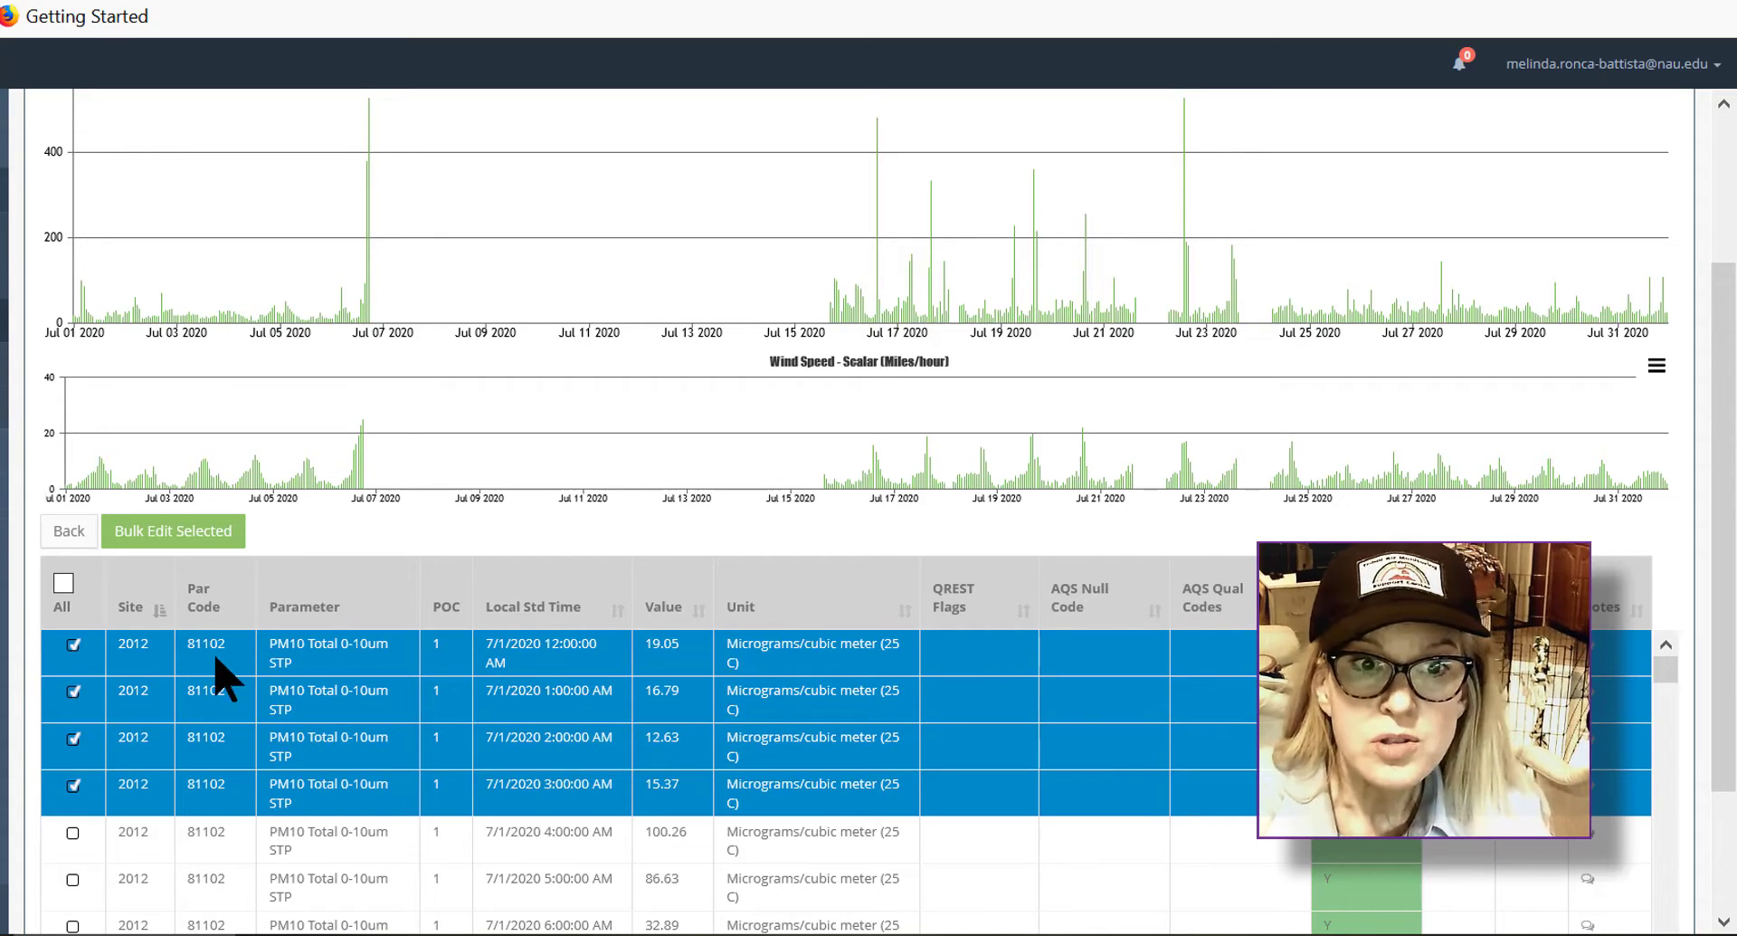
Step: Open Bulk Edit for the selected rows, set AQS Null Codes to -1 - <<REMOVE ANY>>, and mark Level 1 complete
{"action": "left_click", "coordinate": [187, 534]}
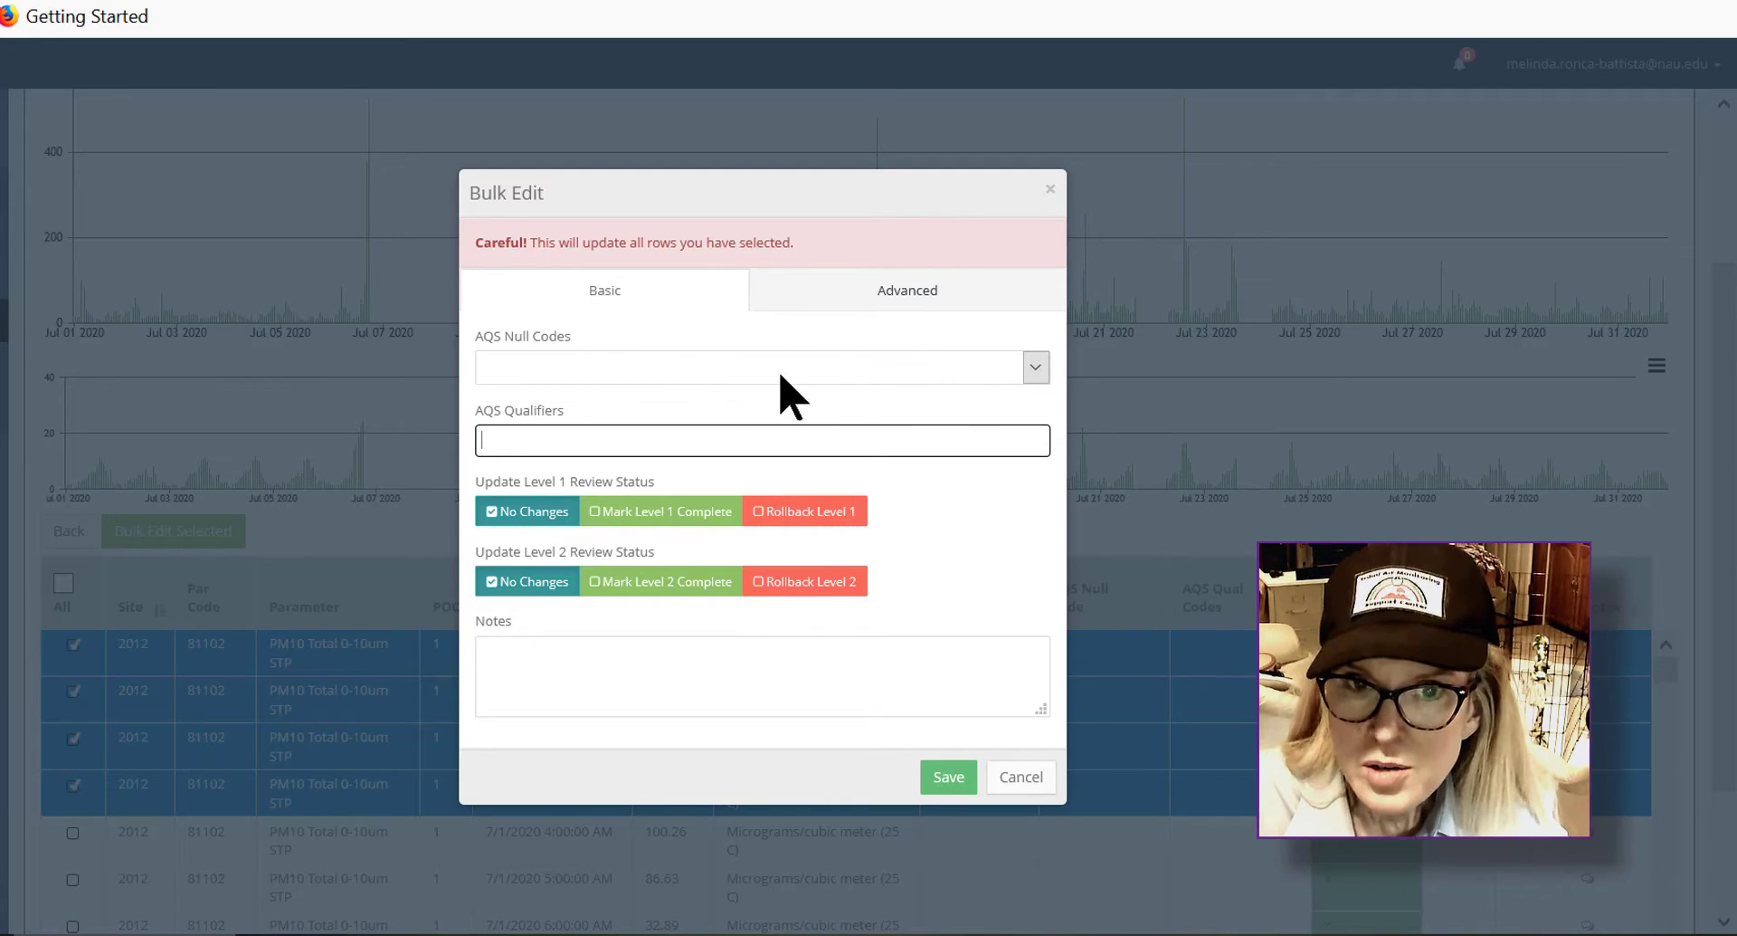
{"action": "left_click", "coordinate": [1037, 367]}
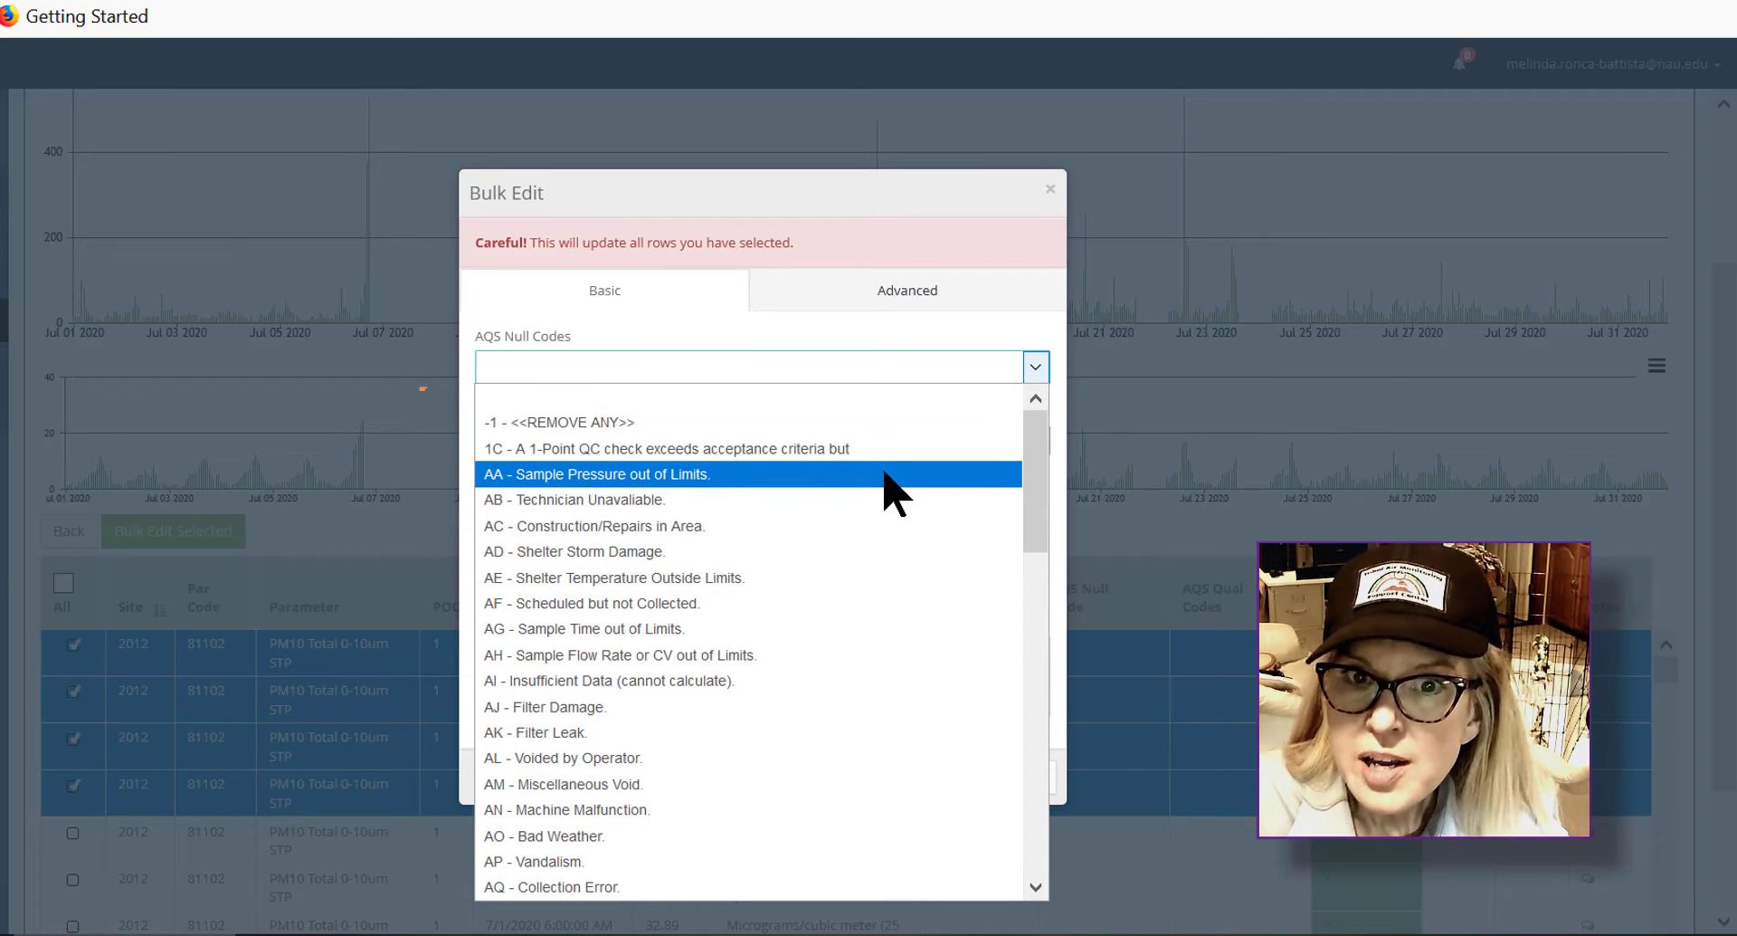
{"action": "left_click", "coordinate": [850, 423]}
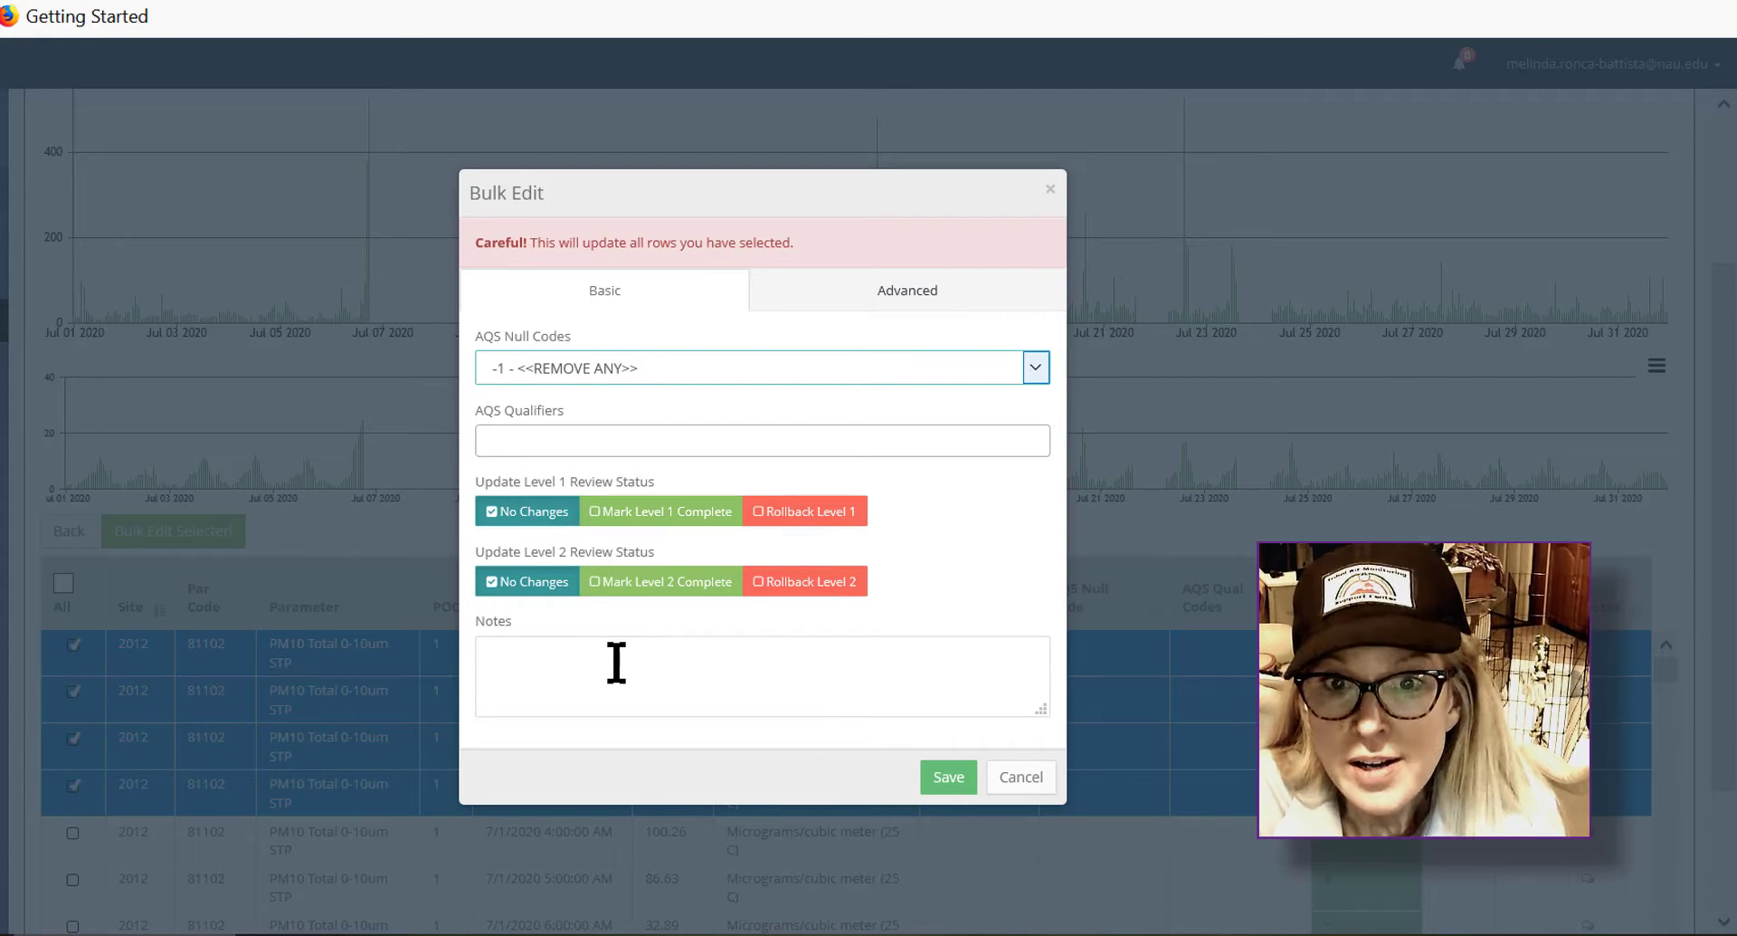
{"action": "left_click", "coordinate": [596, 514]}
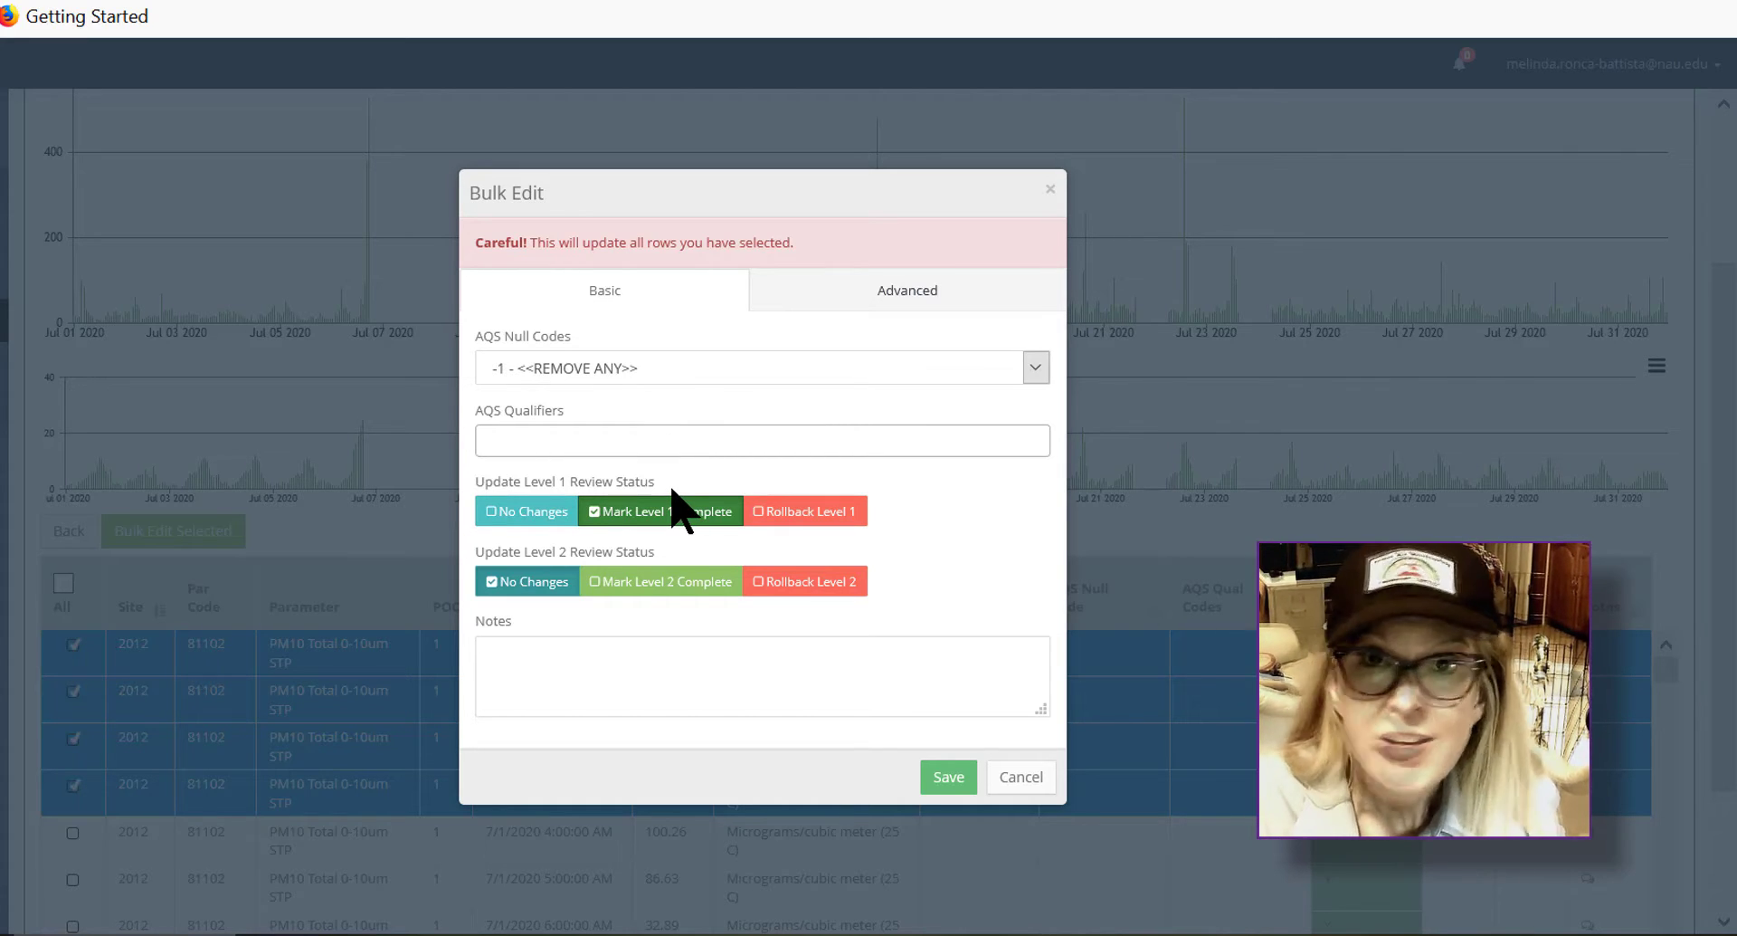
Step: Add the note "demo of review features by mrb" and save the bulk edit
{"action": "left_click", "coordinate": [796, 652]}
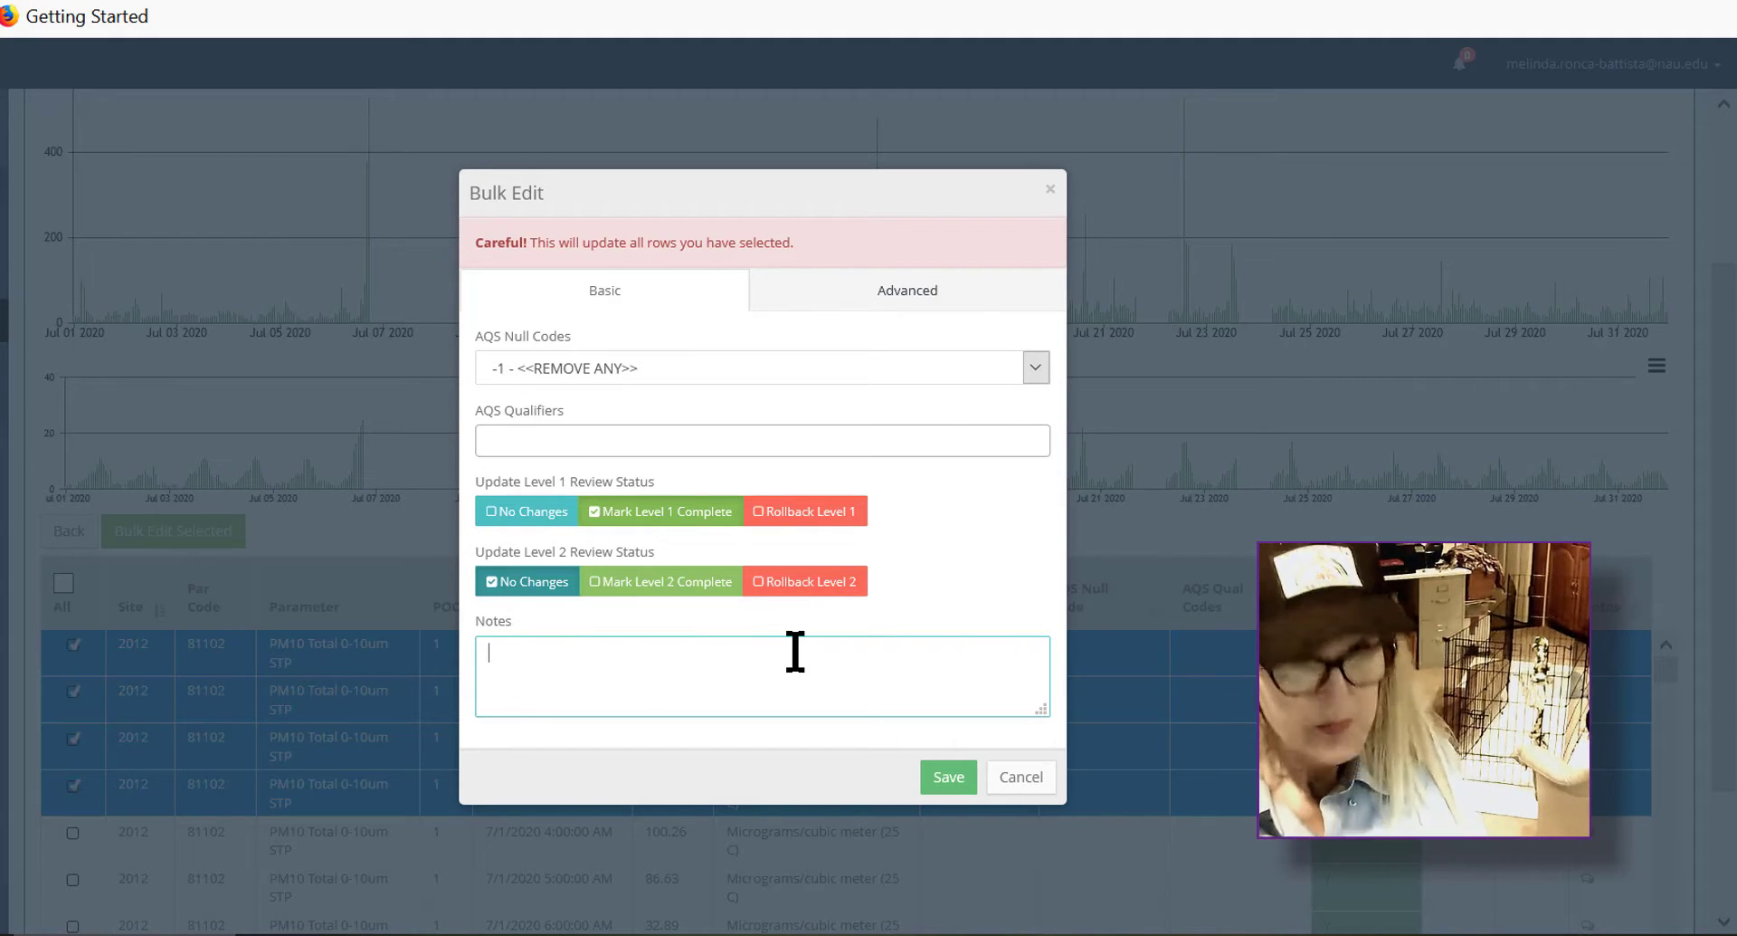
{"action": "type", "text": "demo of review features by mrb"}
{"action": "left_click", "coordinate": [939, 778]}
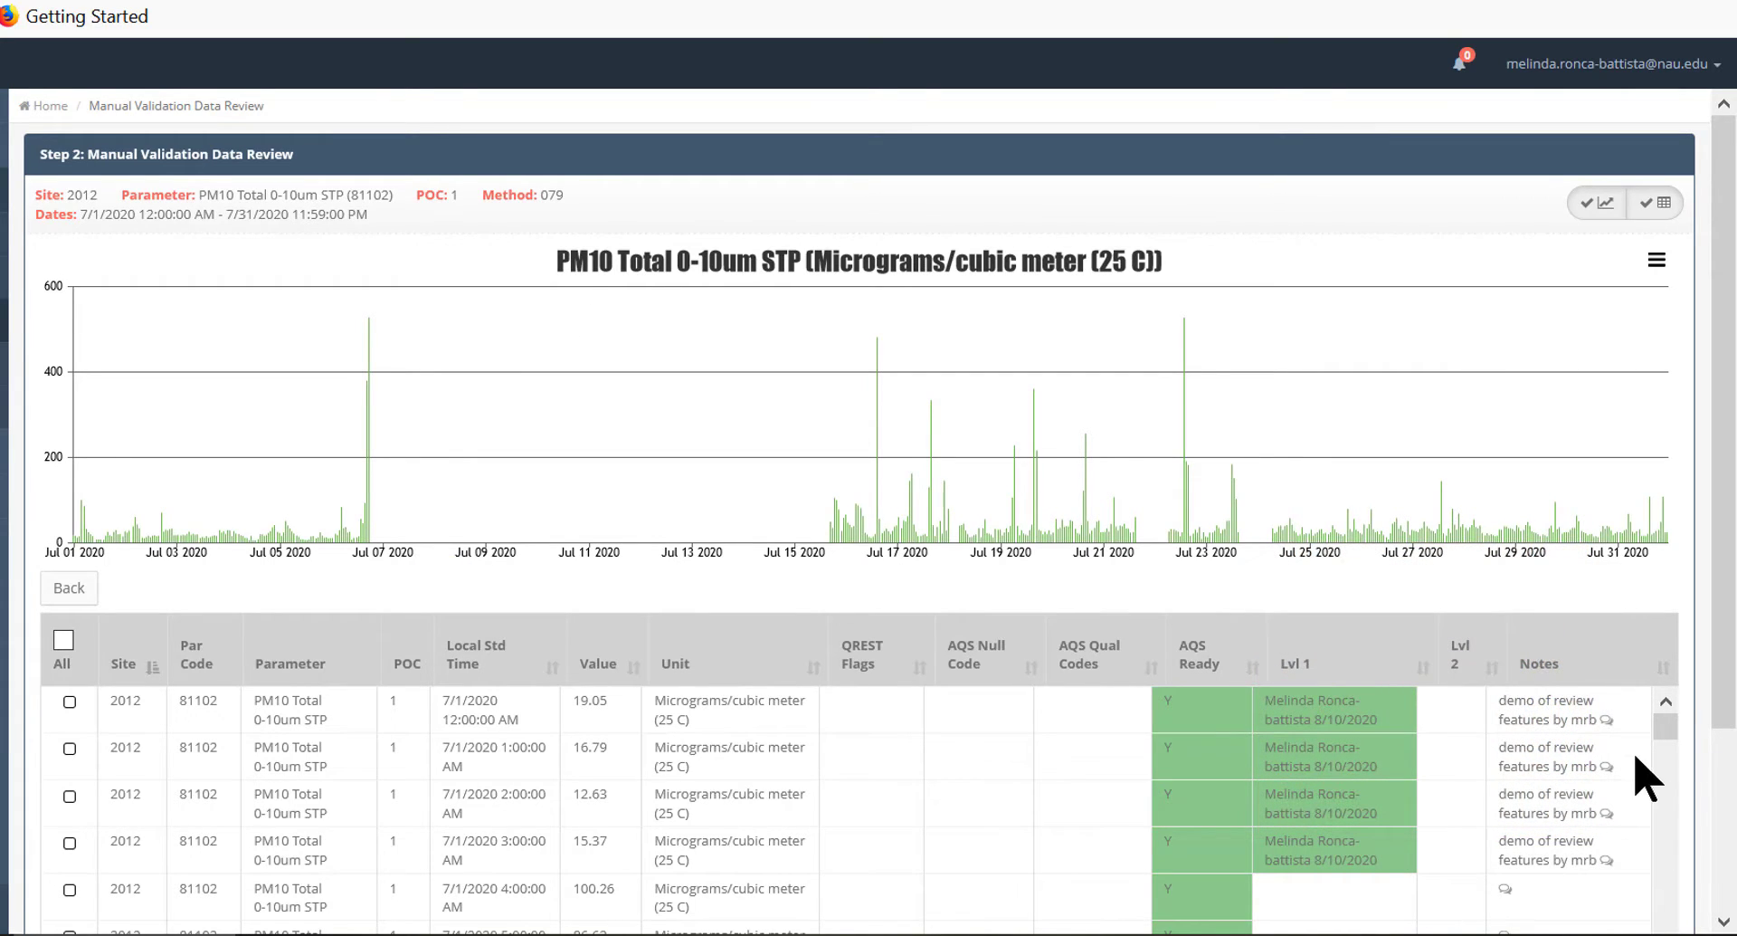
Step: Open the notes log for the first edited row and close it
{"action": "left_click", "coordinate": [1608, 724]}
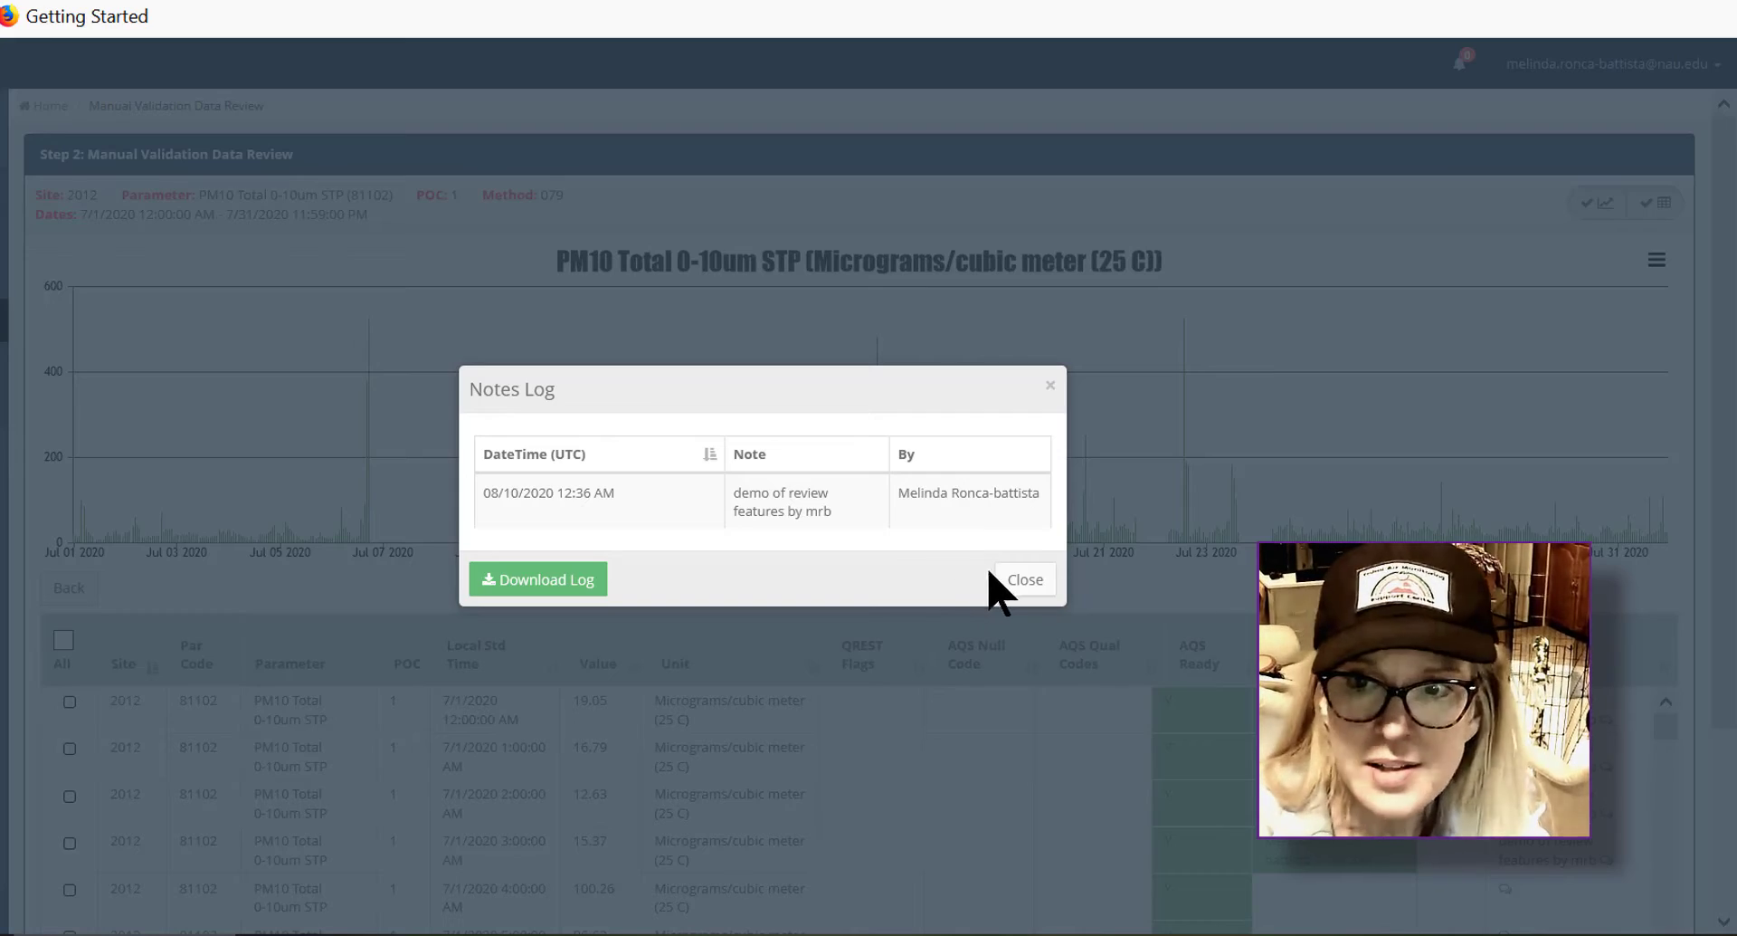
{"action": "left_click", "coordinate": [1020, 584]}
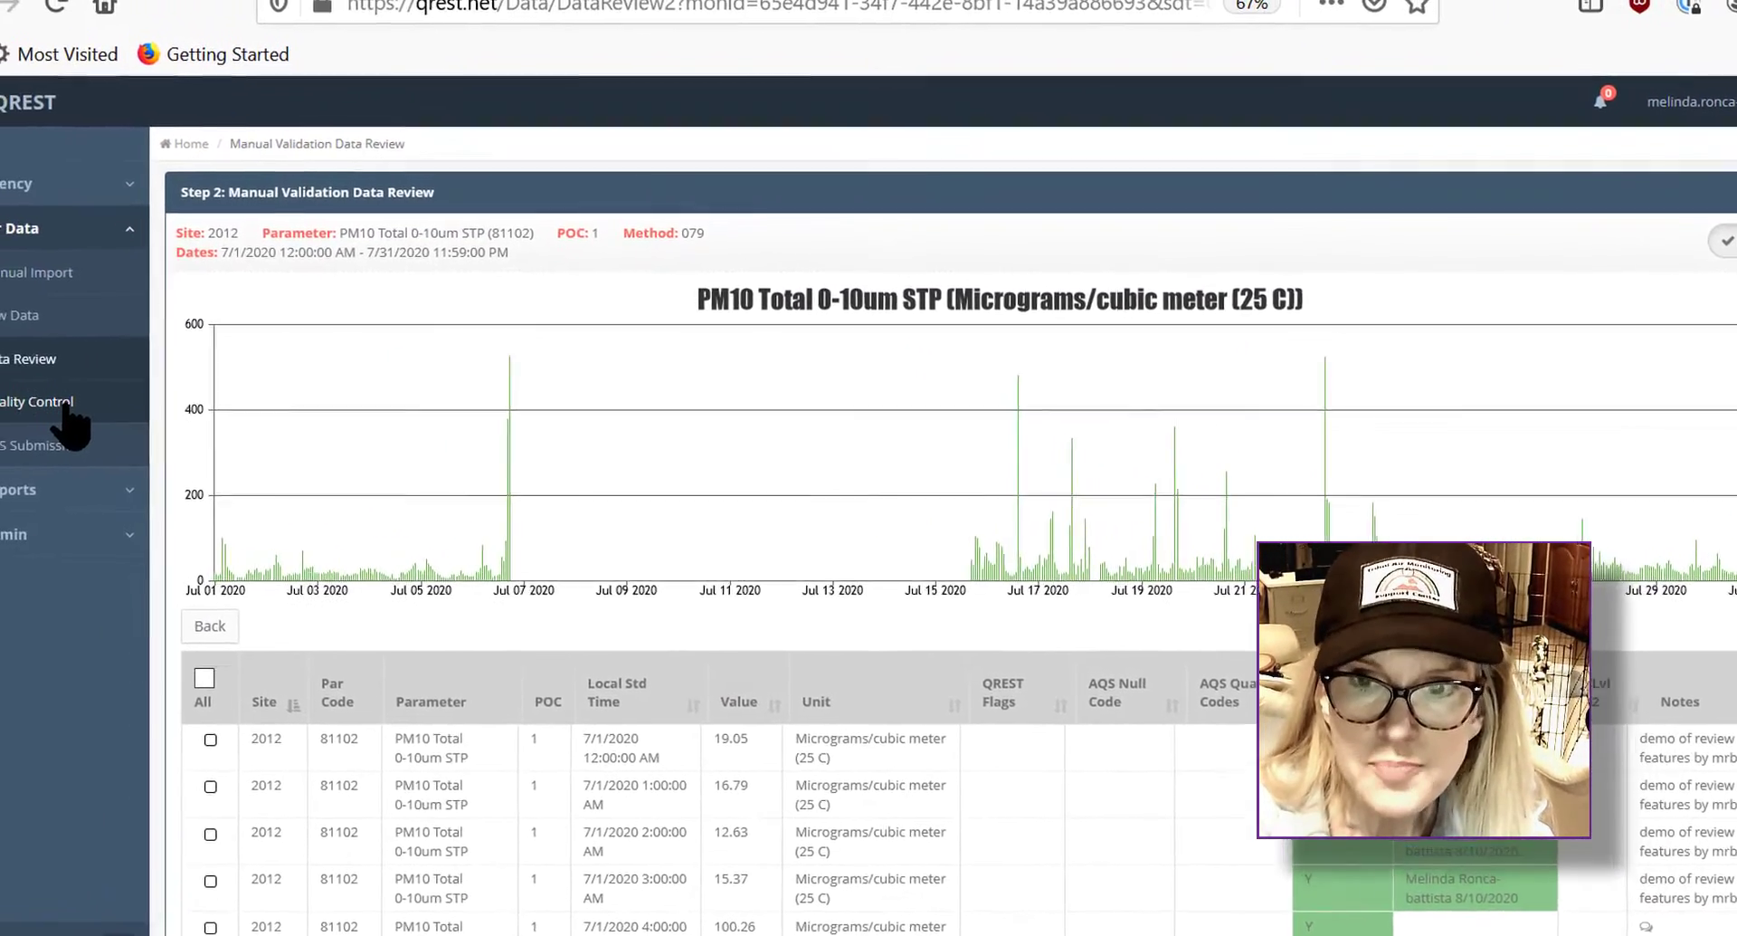
{"action": "left_click", "coordinate": [81, 405]}
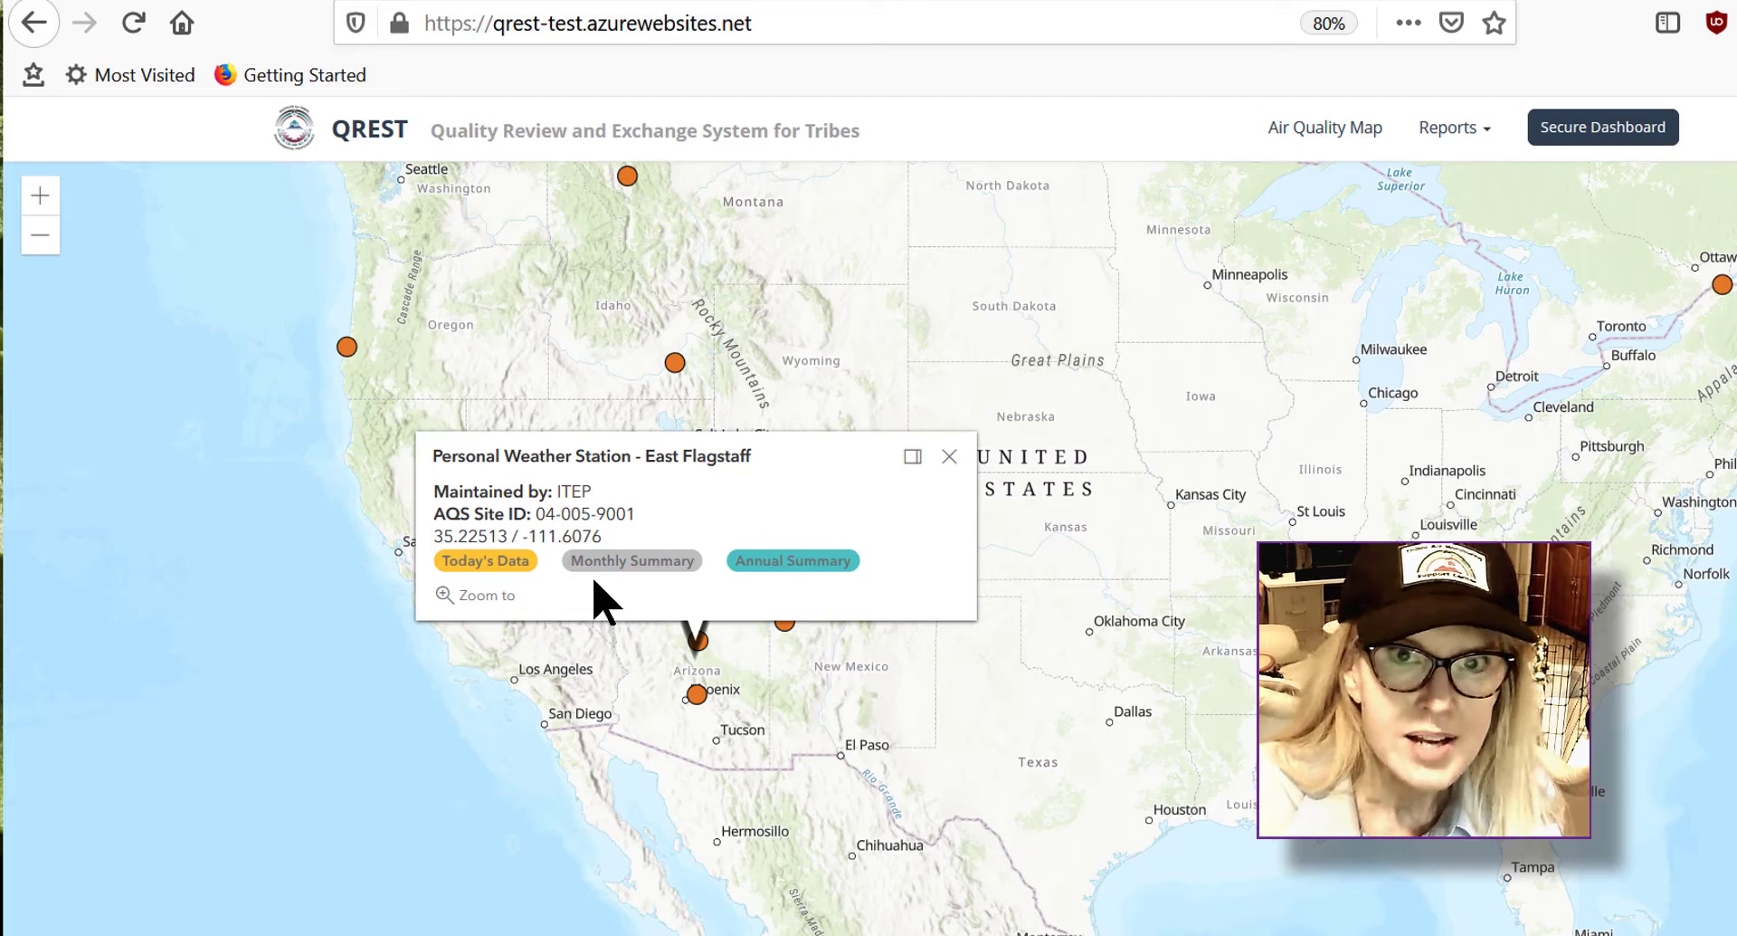
Step: Open Today's Data for the East Flagstaff weather station and return to the map
{"action": "left_click", "coordinate": [516, 578]}
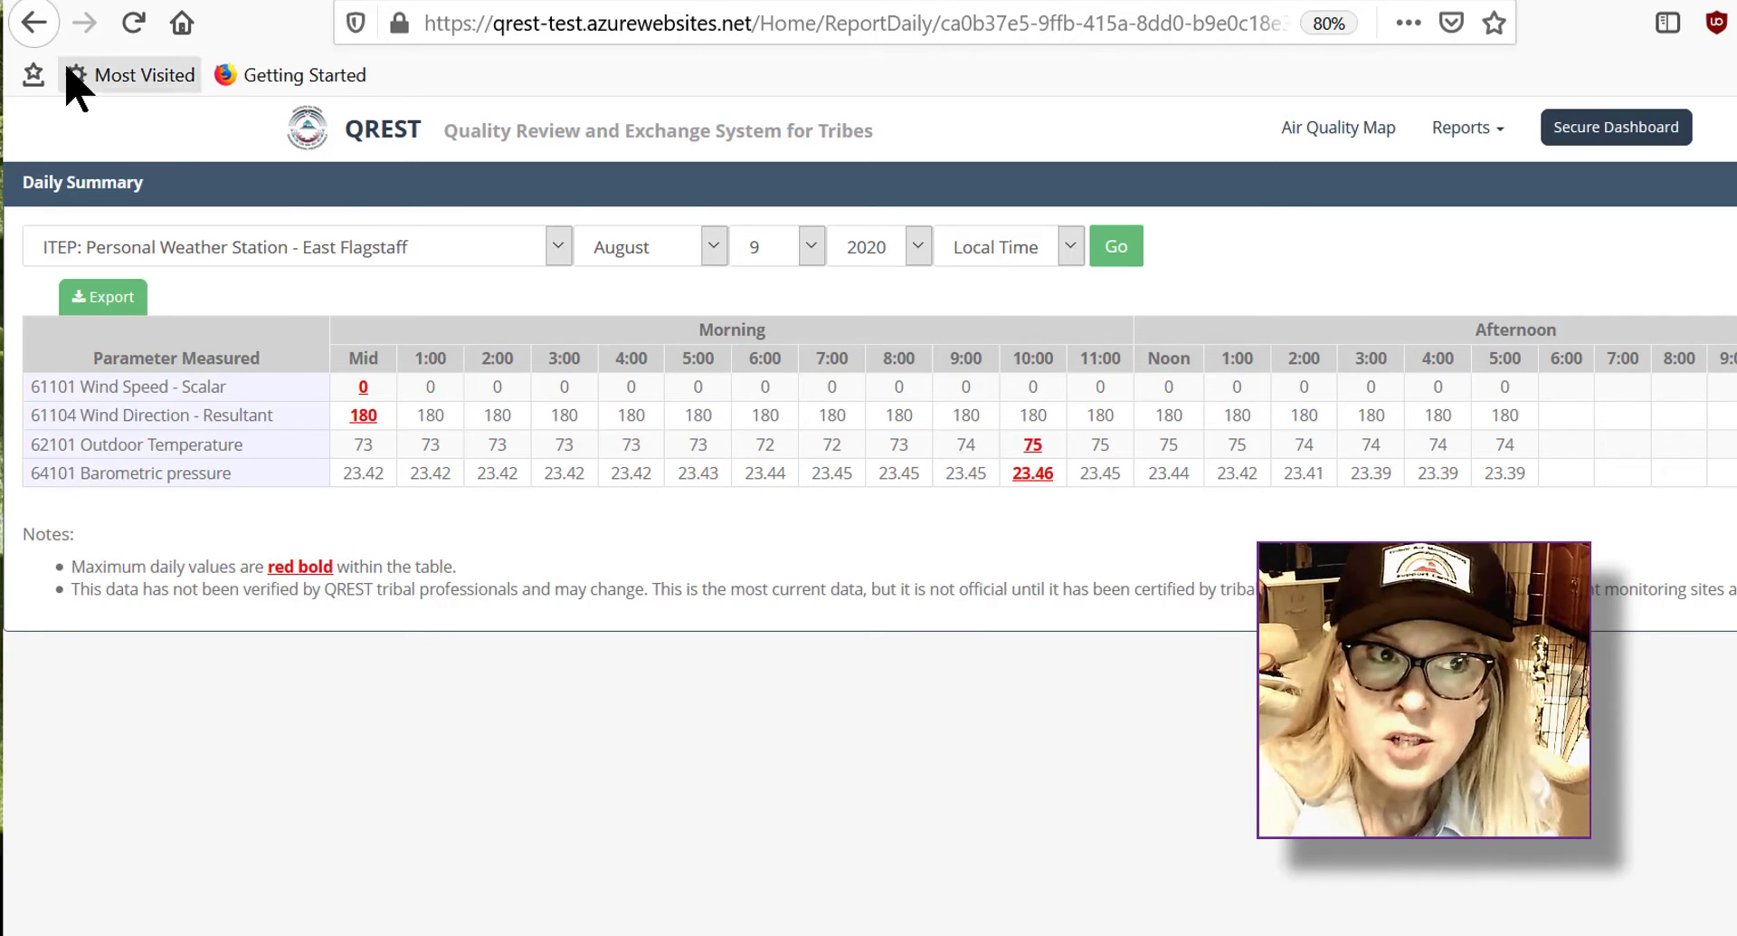
{"action": "left_click", "coordinate": [39, 34]}
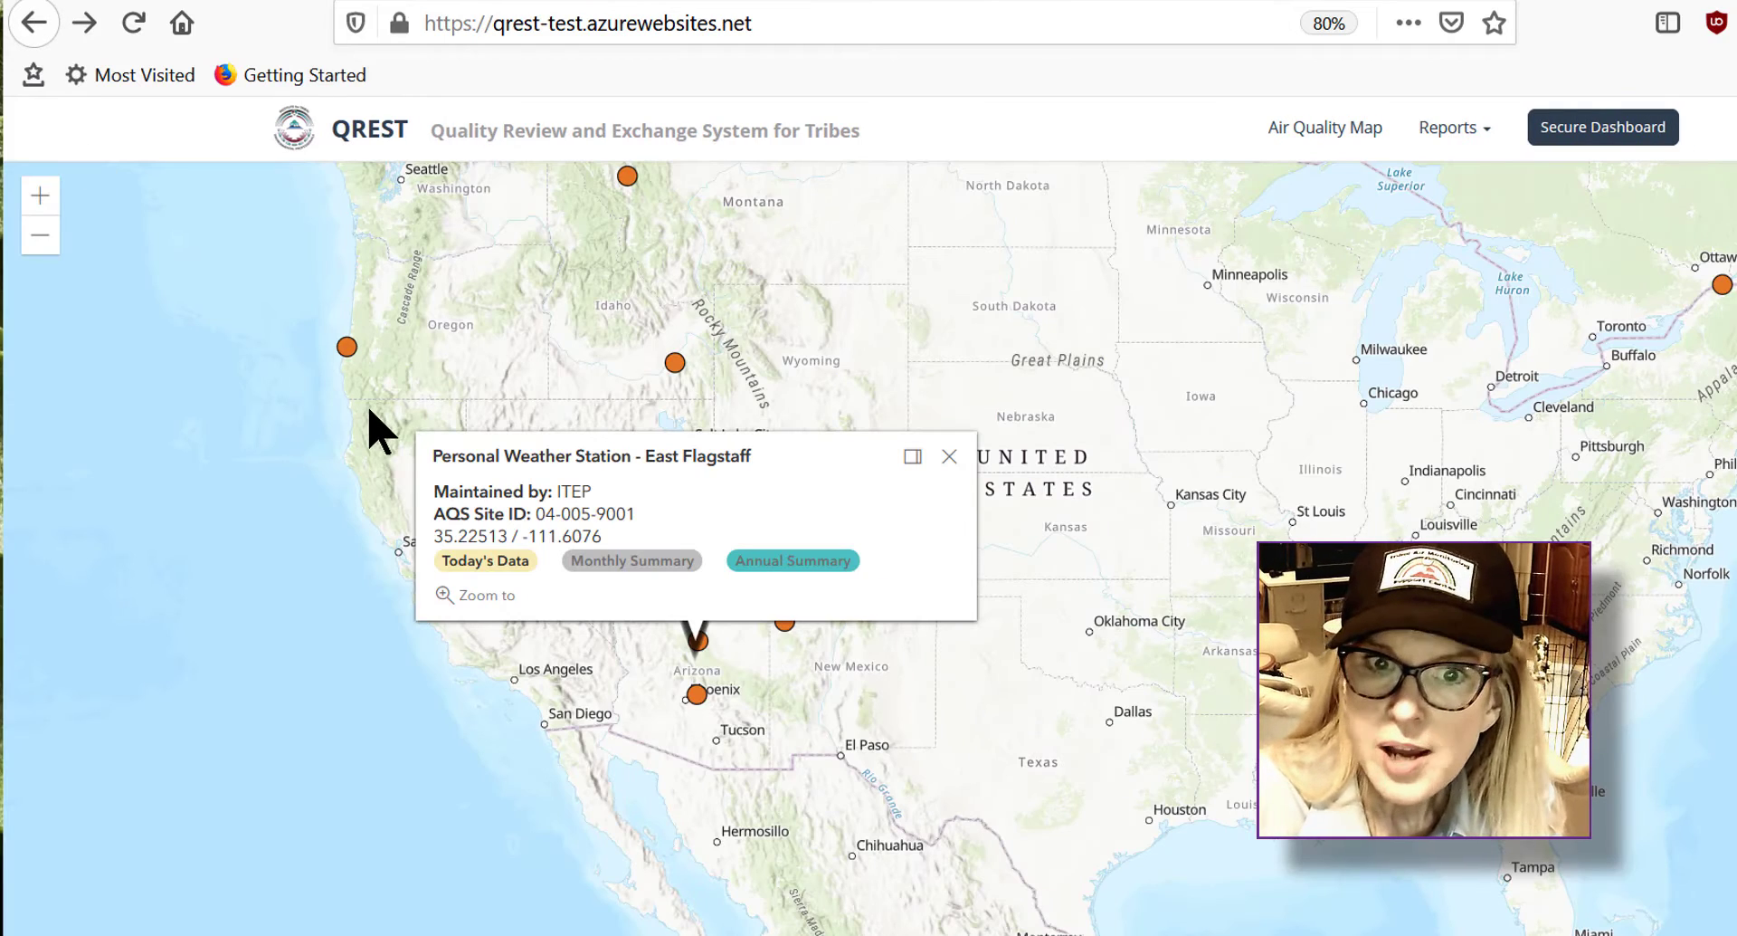
Step: Open the secure dashboard's Quality Control Checks list and filter it to the ITEP organization
{"action": "left_click", "coordinate": [1663, 140]}
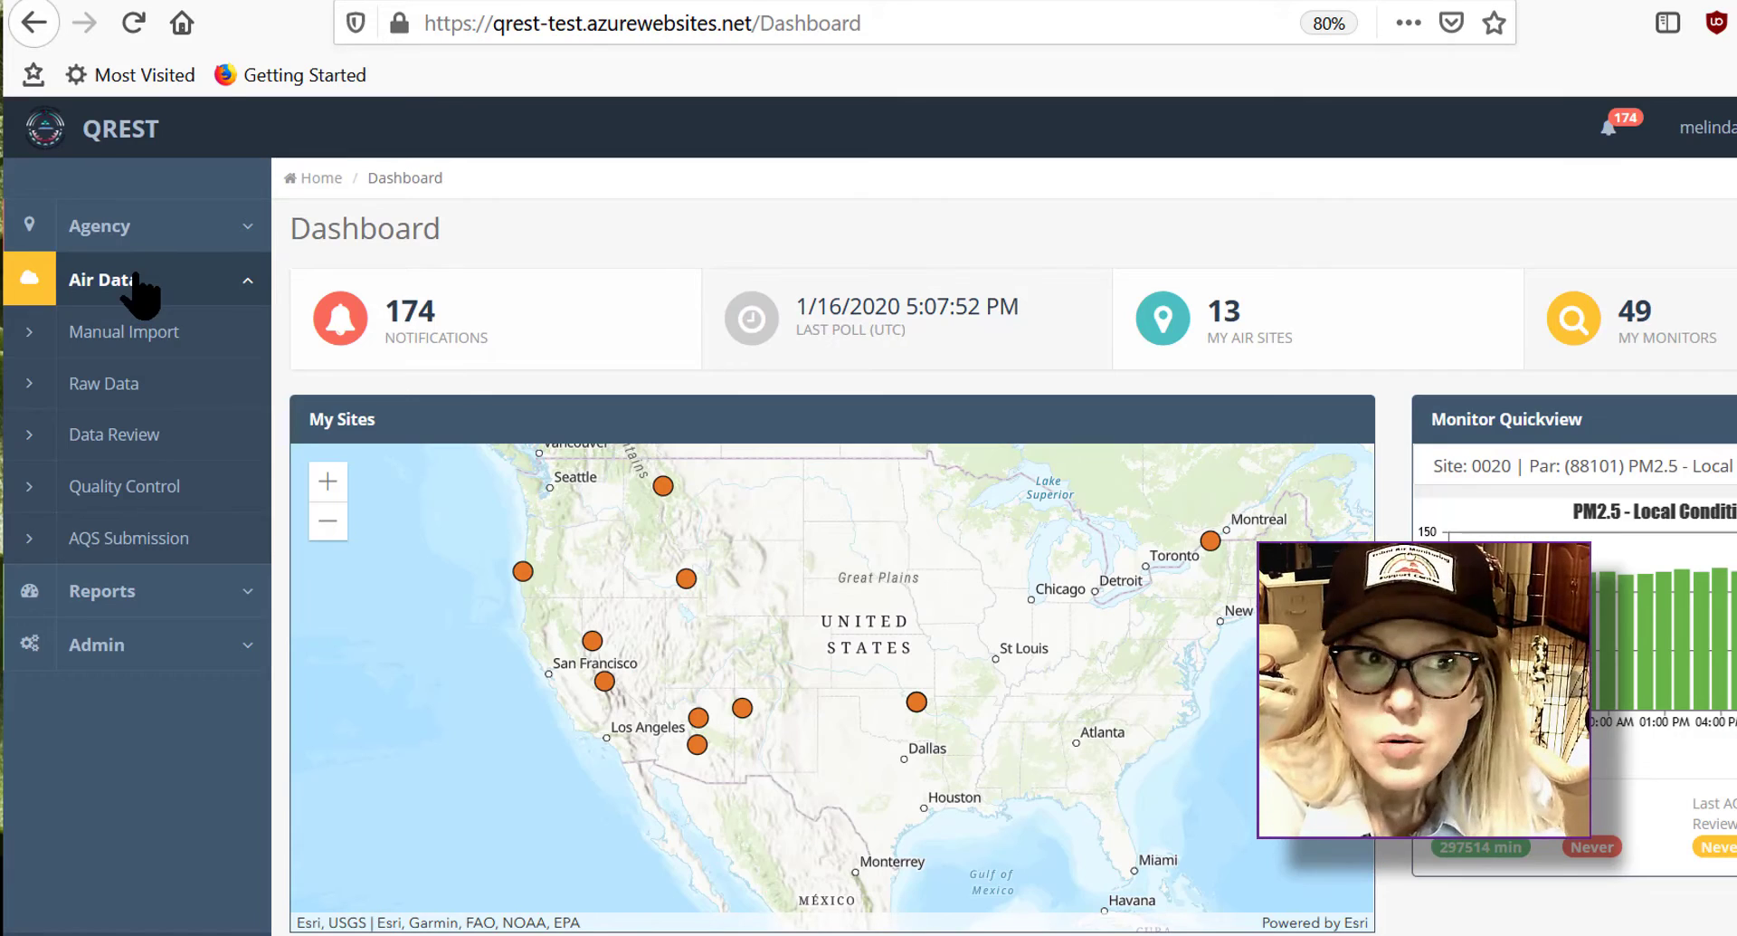
{"action": "left_click", "coordinate": [185, 494]}
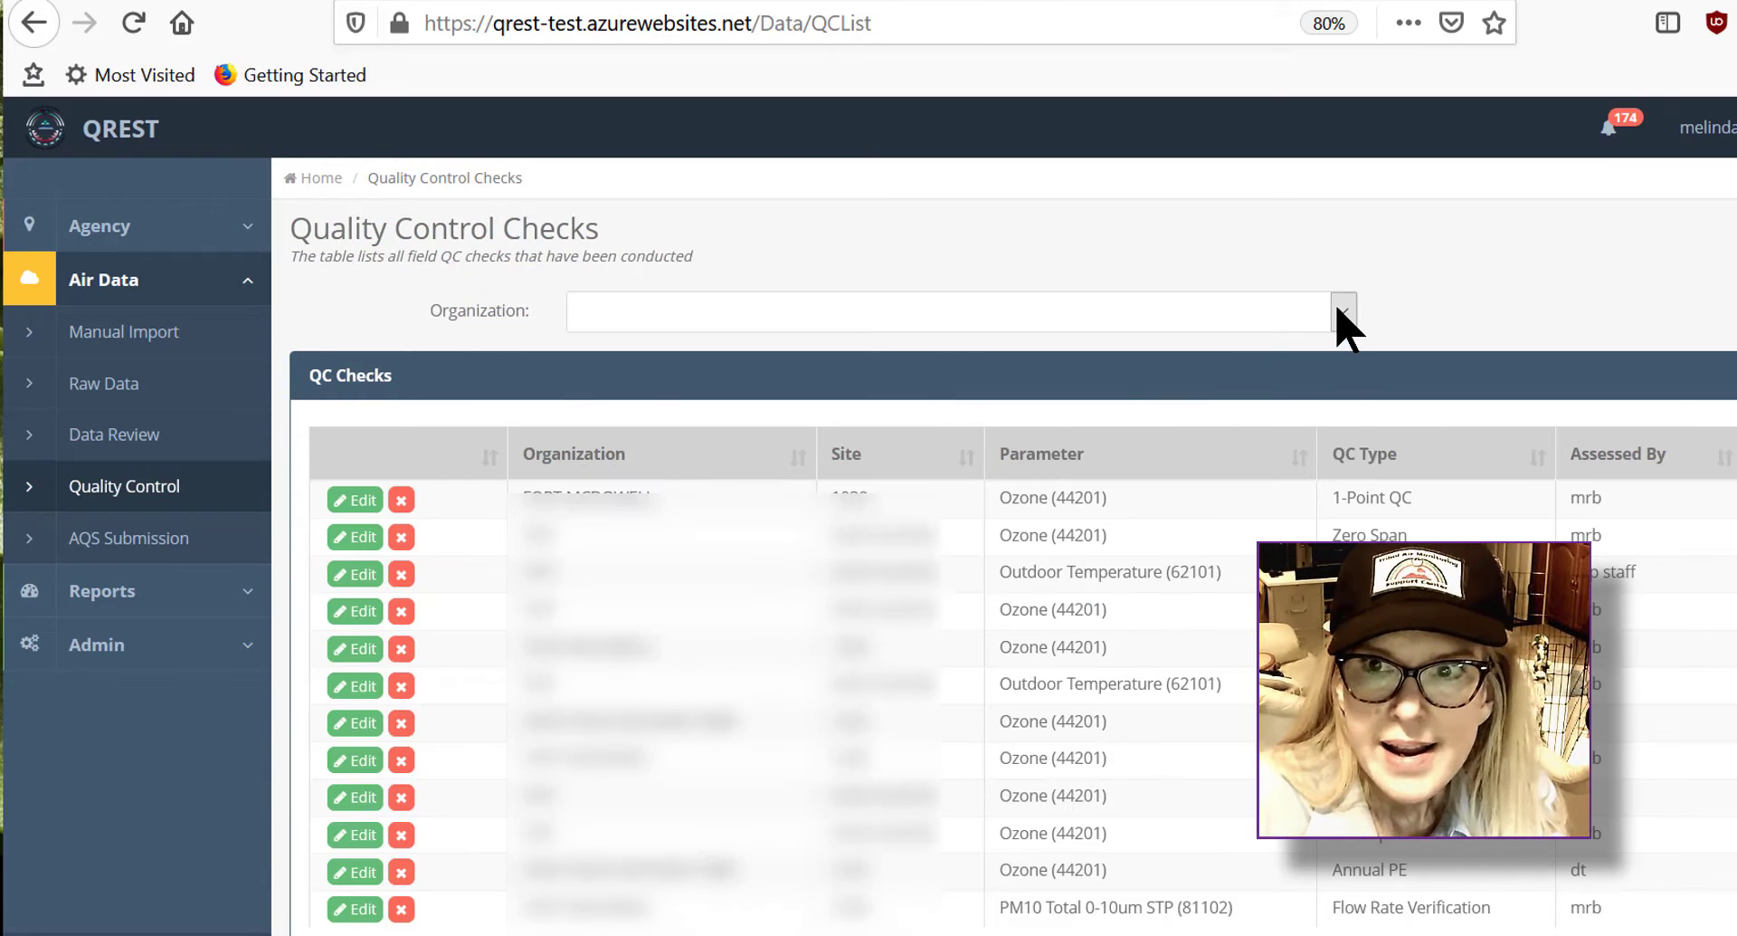
{"action": "left_click", "coordinate": [1343, 313]}
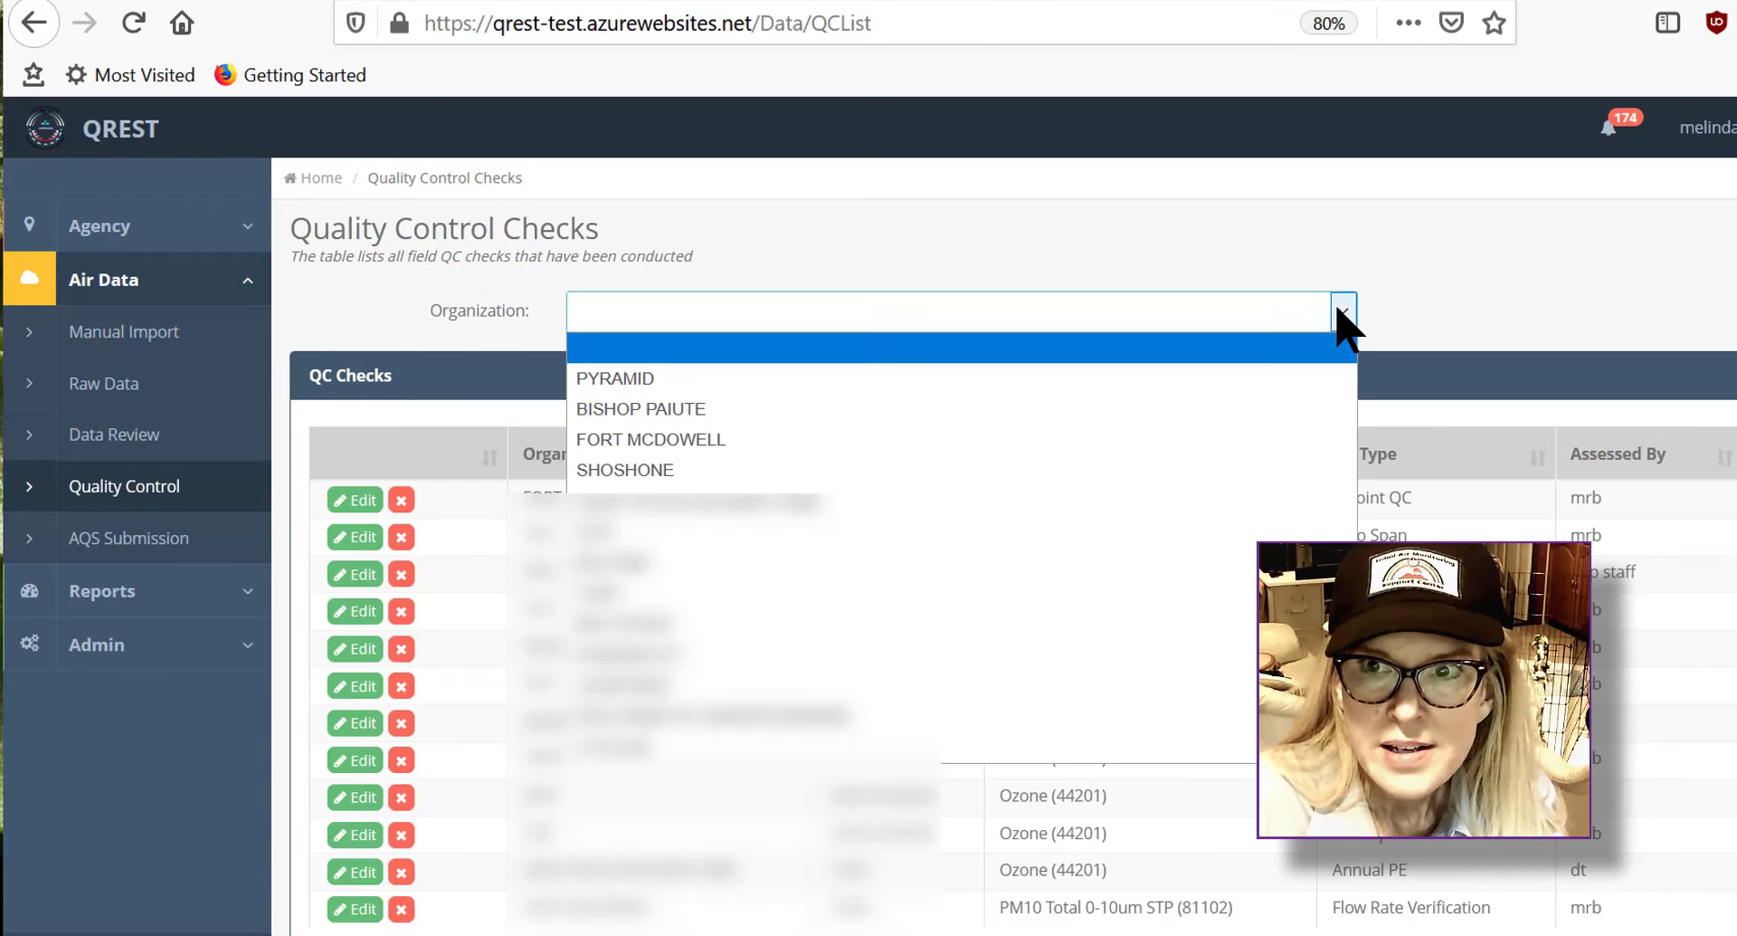
{"action": "left_click", "coordinate": [1252, 531]}
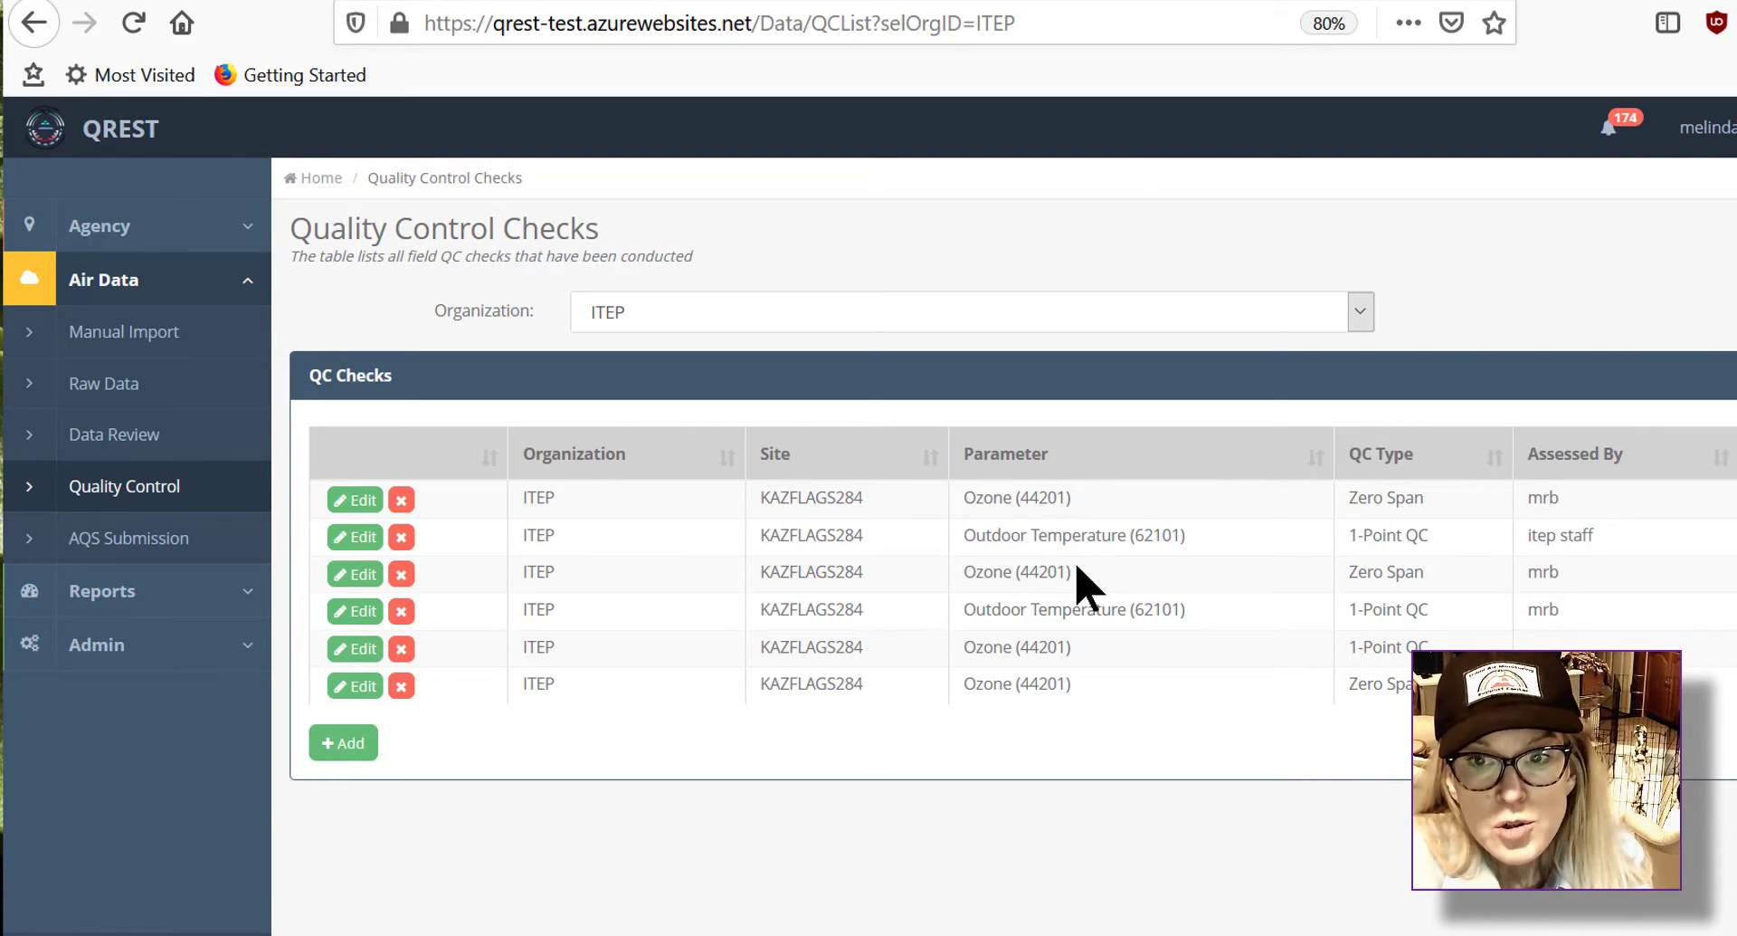
Step: Add a new QC check with assessment type Zero Span for the KAZFLAGS284 Ozone POC 1 monitor
{"action": "left_click", "coordinate": [348, 744]}
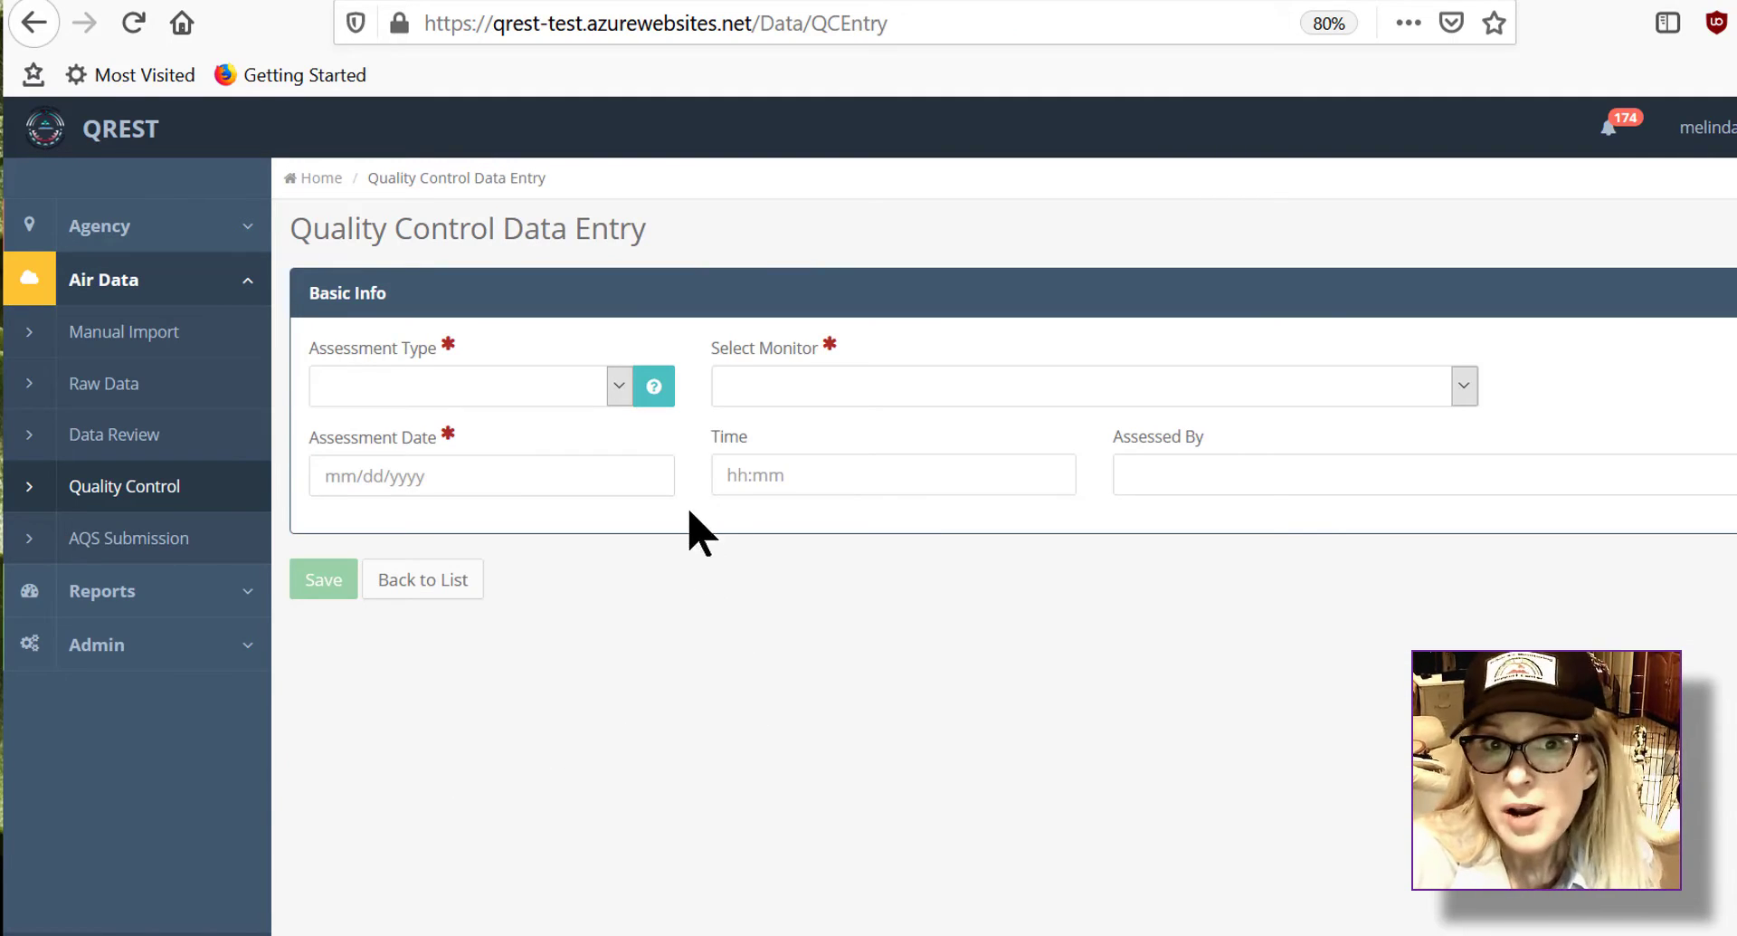
{"action": "left_click", "coordinate": [619, 390]}
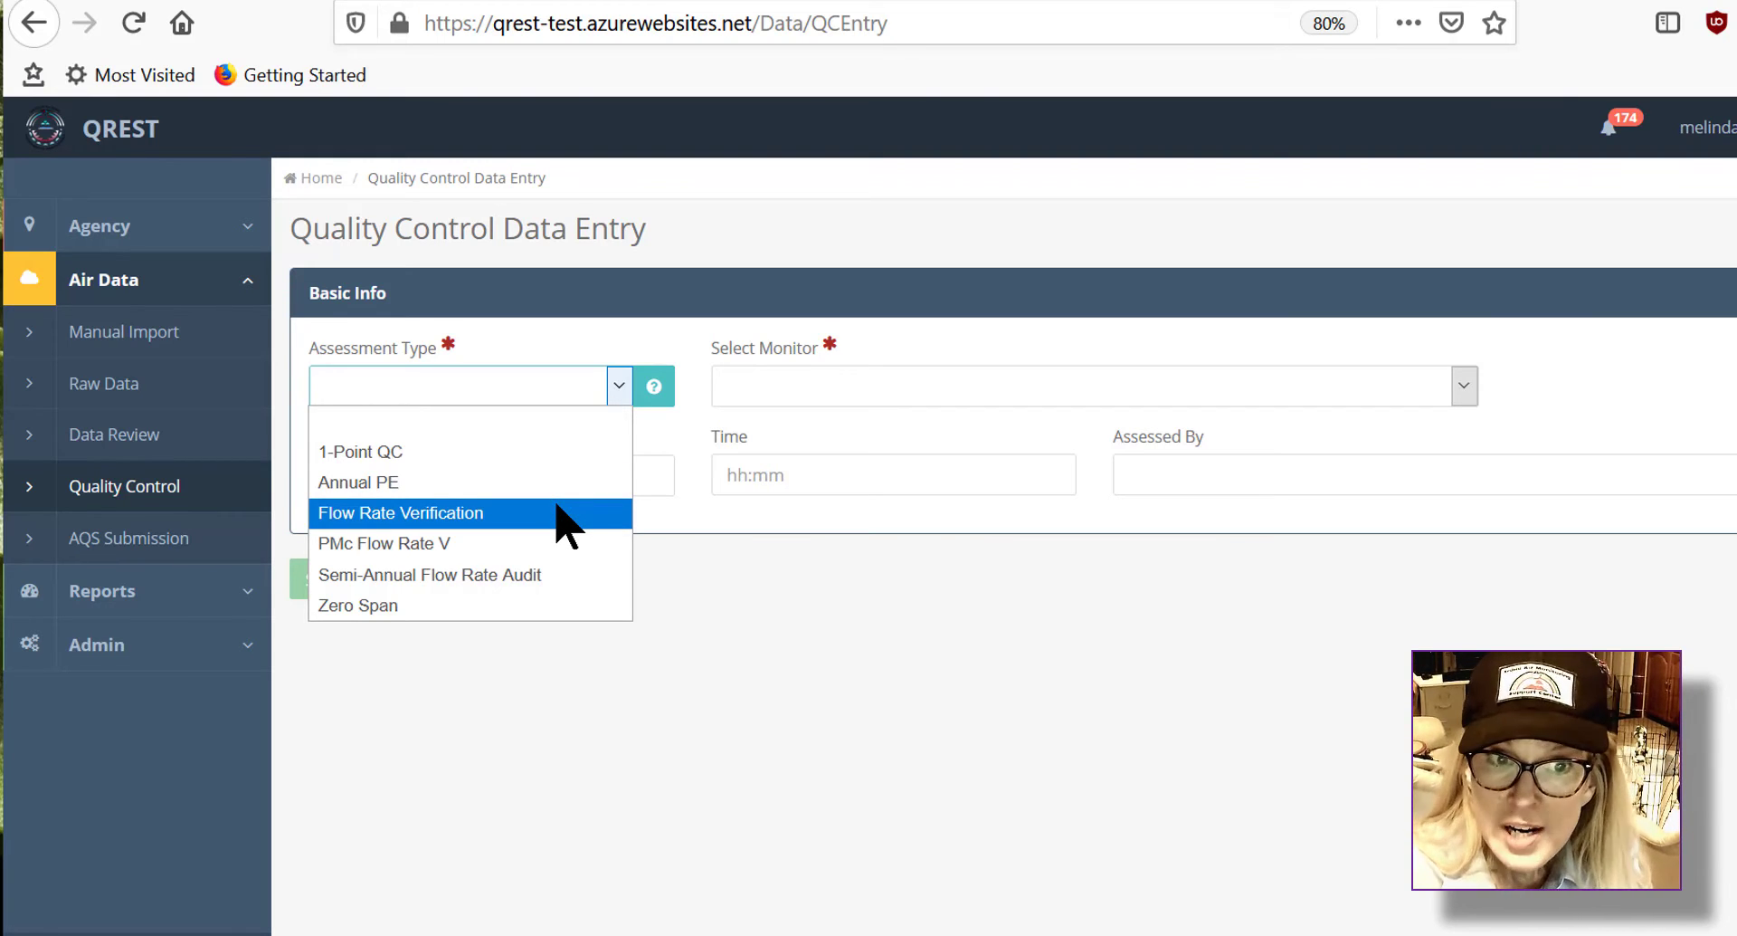
{"action": "left_click", "coordinate": [578, 604]}
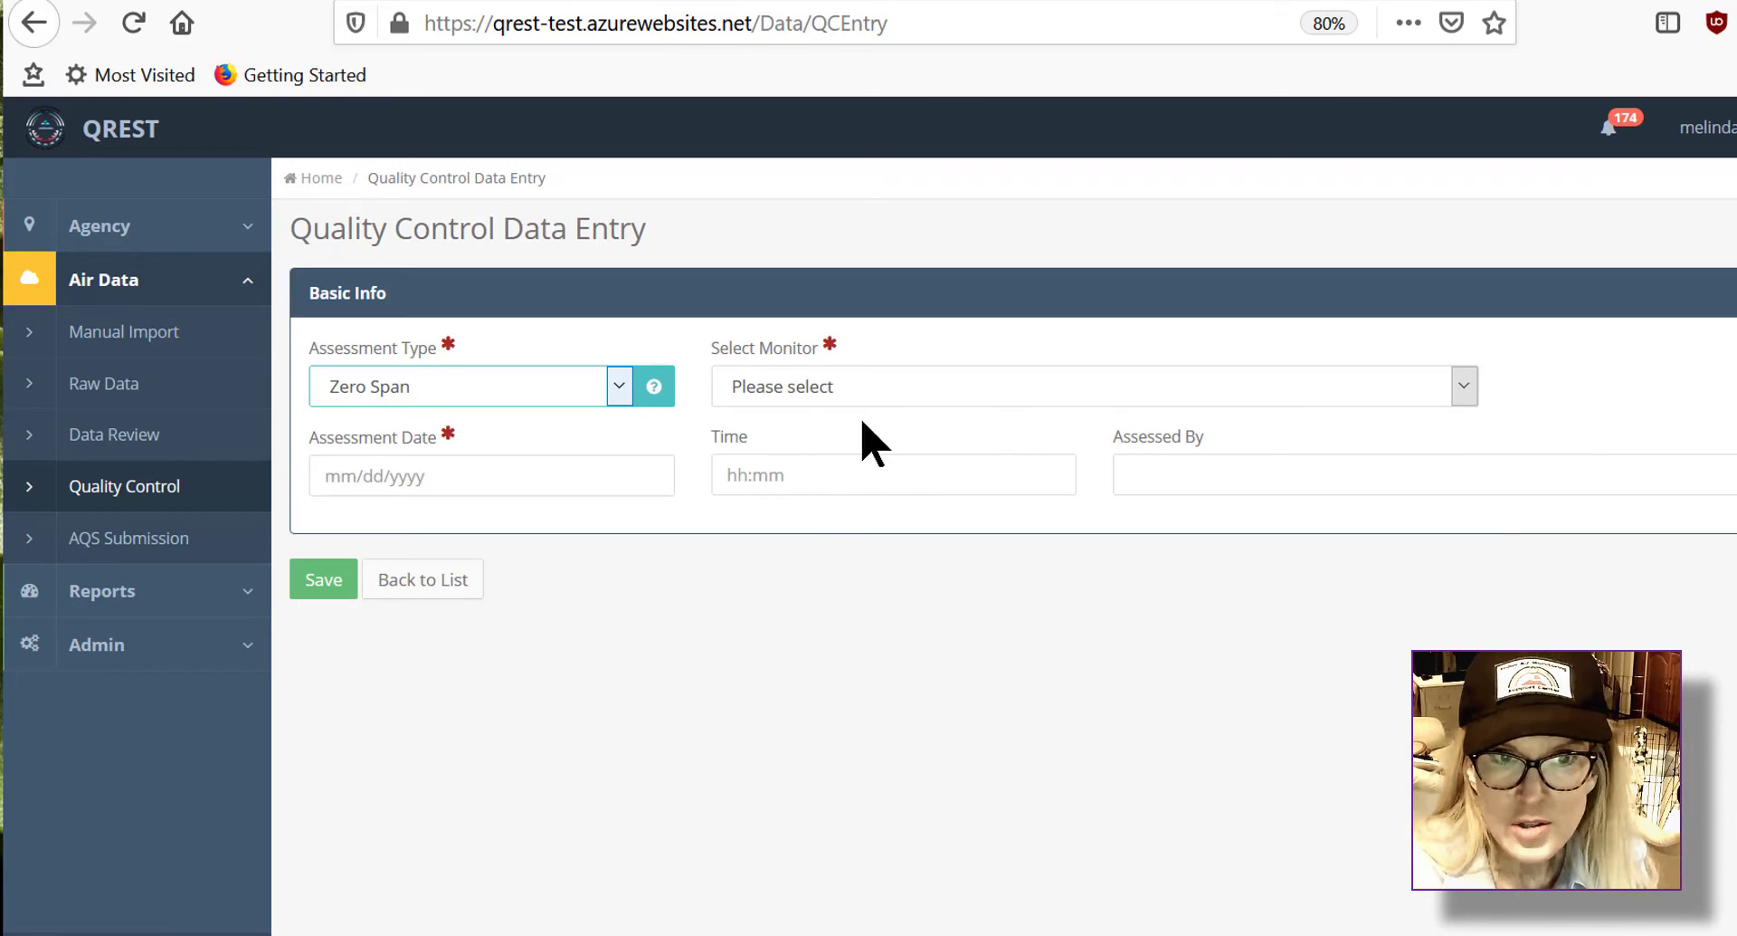
{"action": "left_click", "coordinate": [1458, 389]}
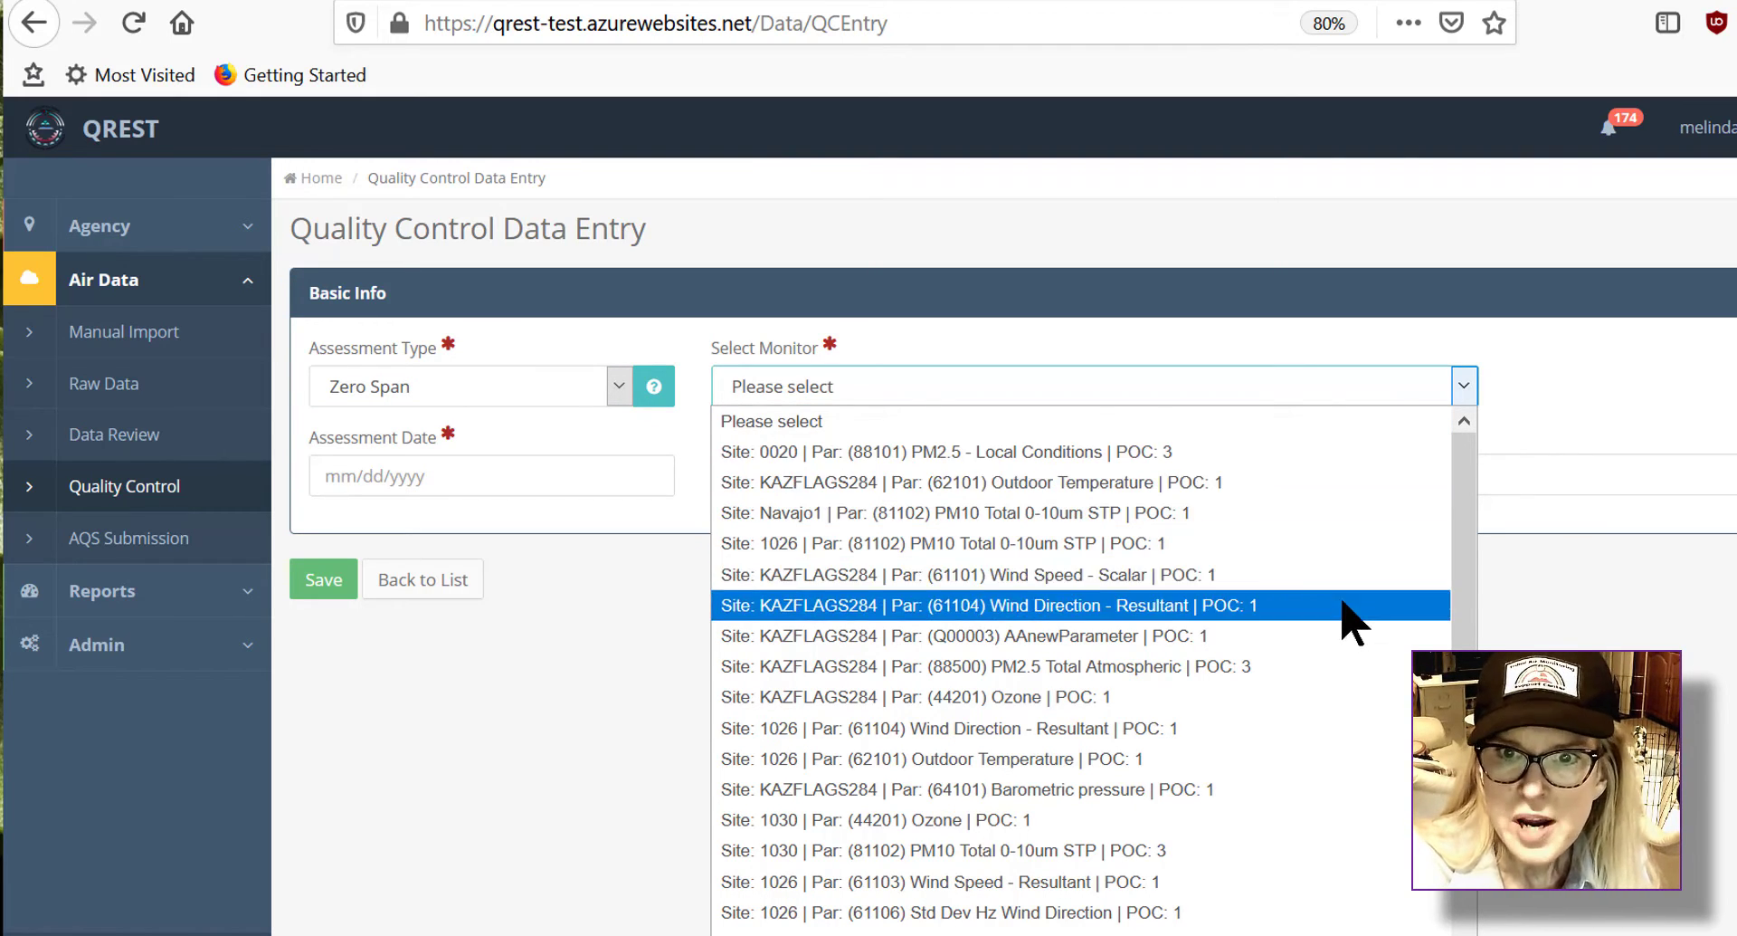
{"action": "left_click", "coordinate": [1264, 715]}
Step: Enter assessment date 08/06/2020, time 08:00 and the assessor's initials, then save the QC check
{"action": "left_click", "coordinate": [526, 478]}
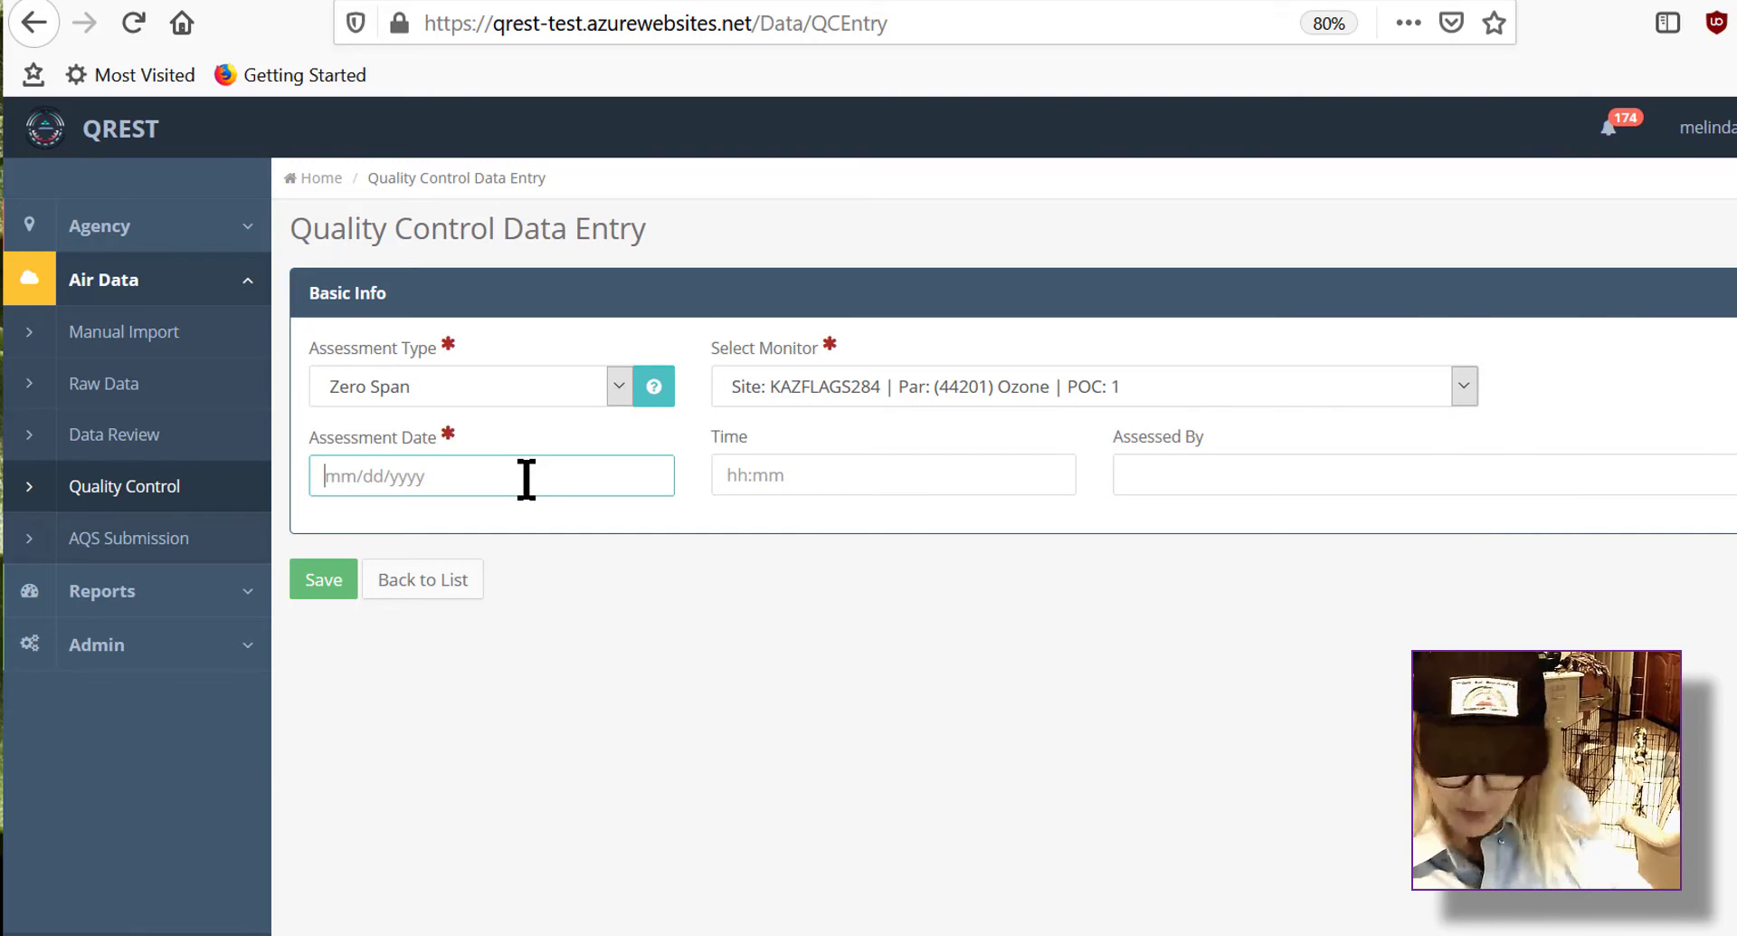
{"action": "type", "text": "08/06/2020"}
{"action": "key", "text": "Tab"}
{"action": "type", "text": "08:00"}
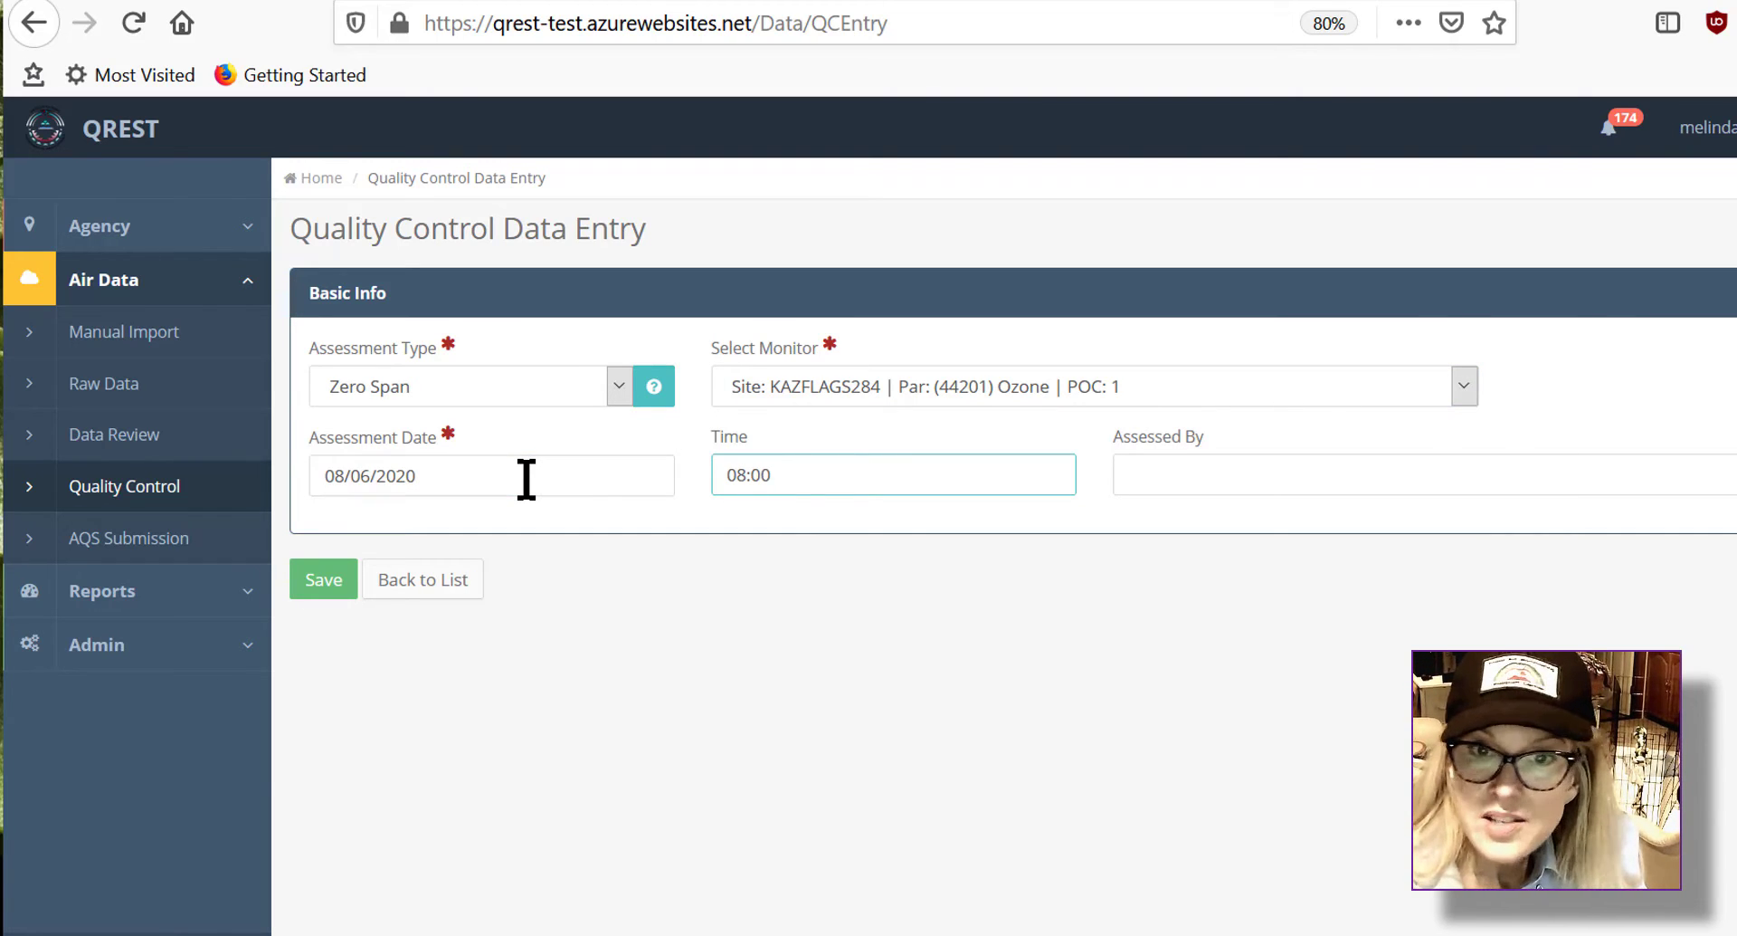
{"action": "key", "text": "Tab"}
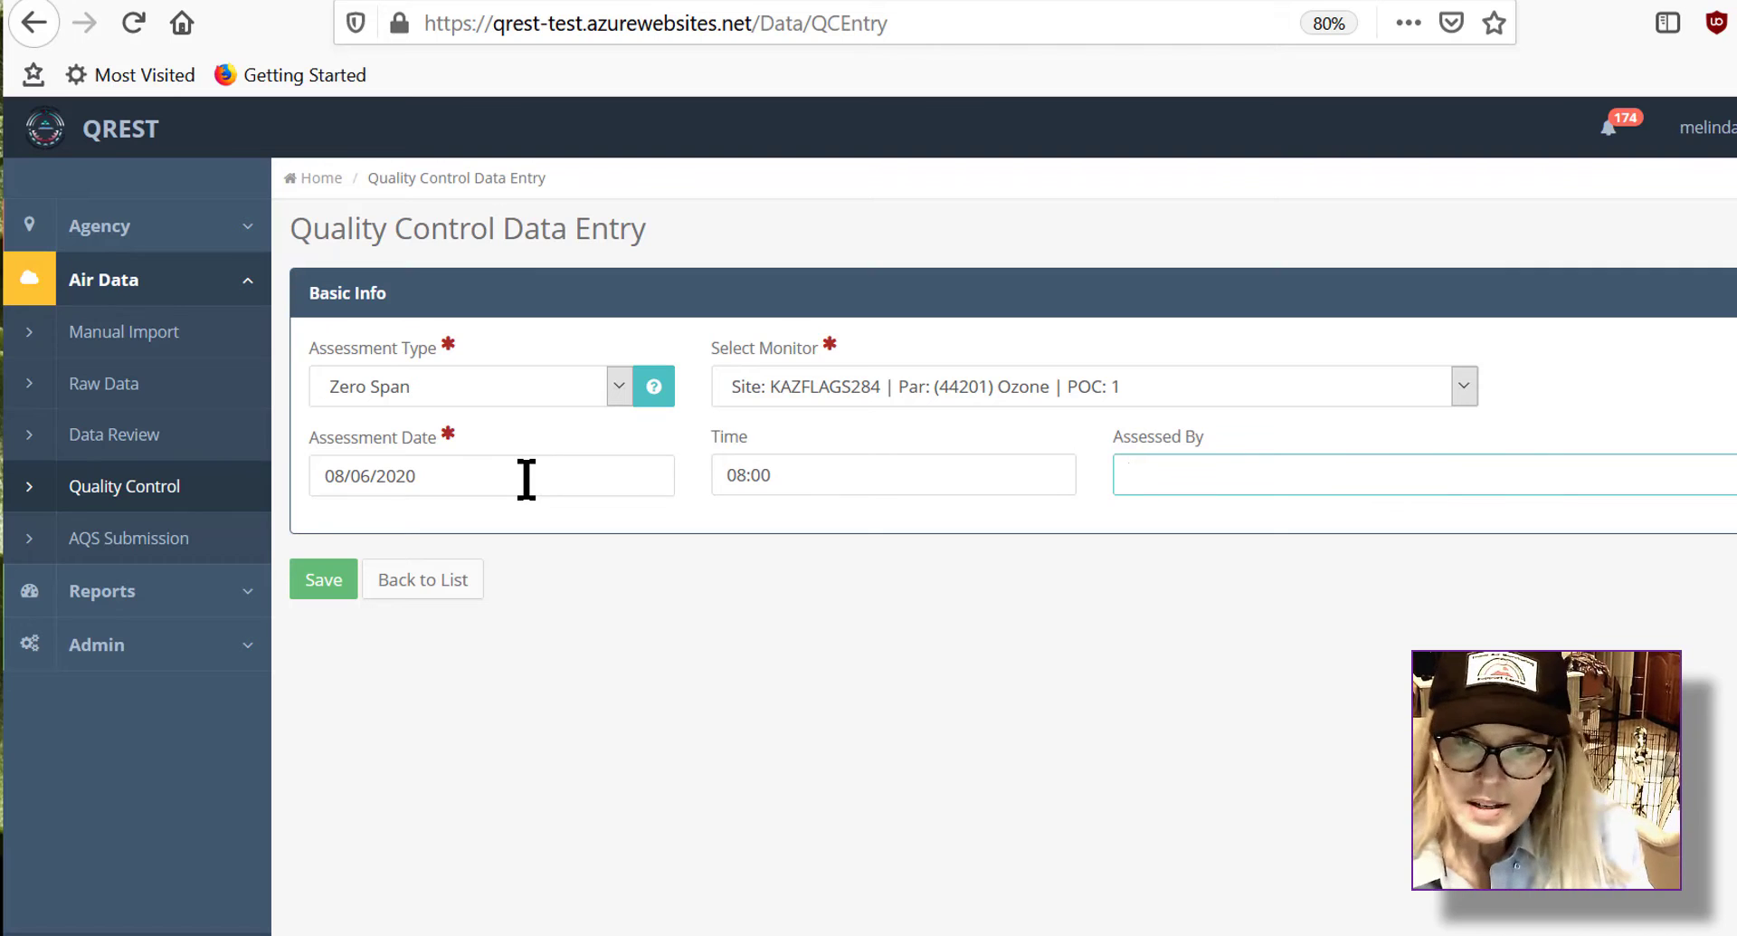
{"action": "type", "text": "mrb"}
{"action": "left_click", "coordinate": [328, 592]}
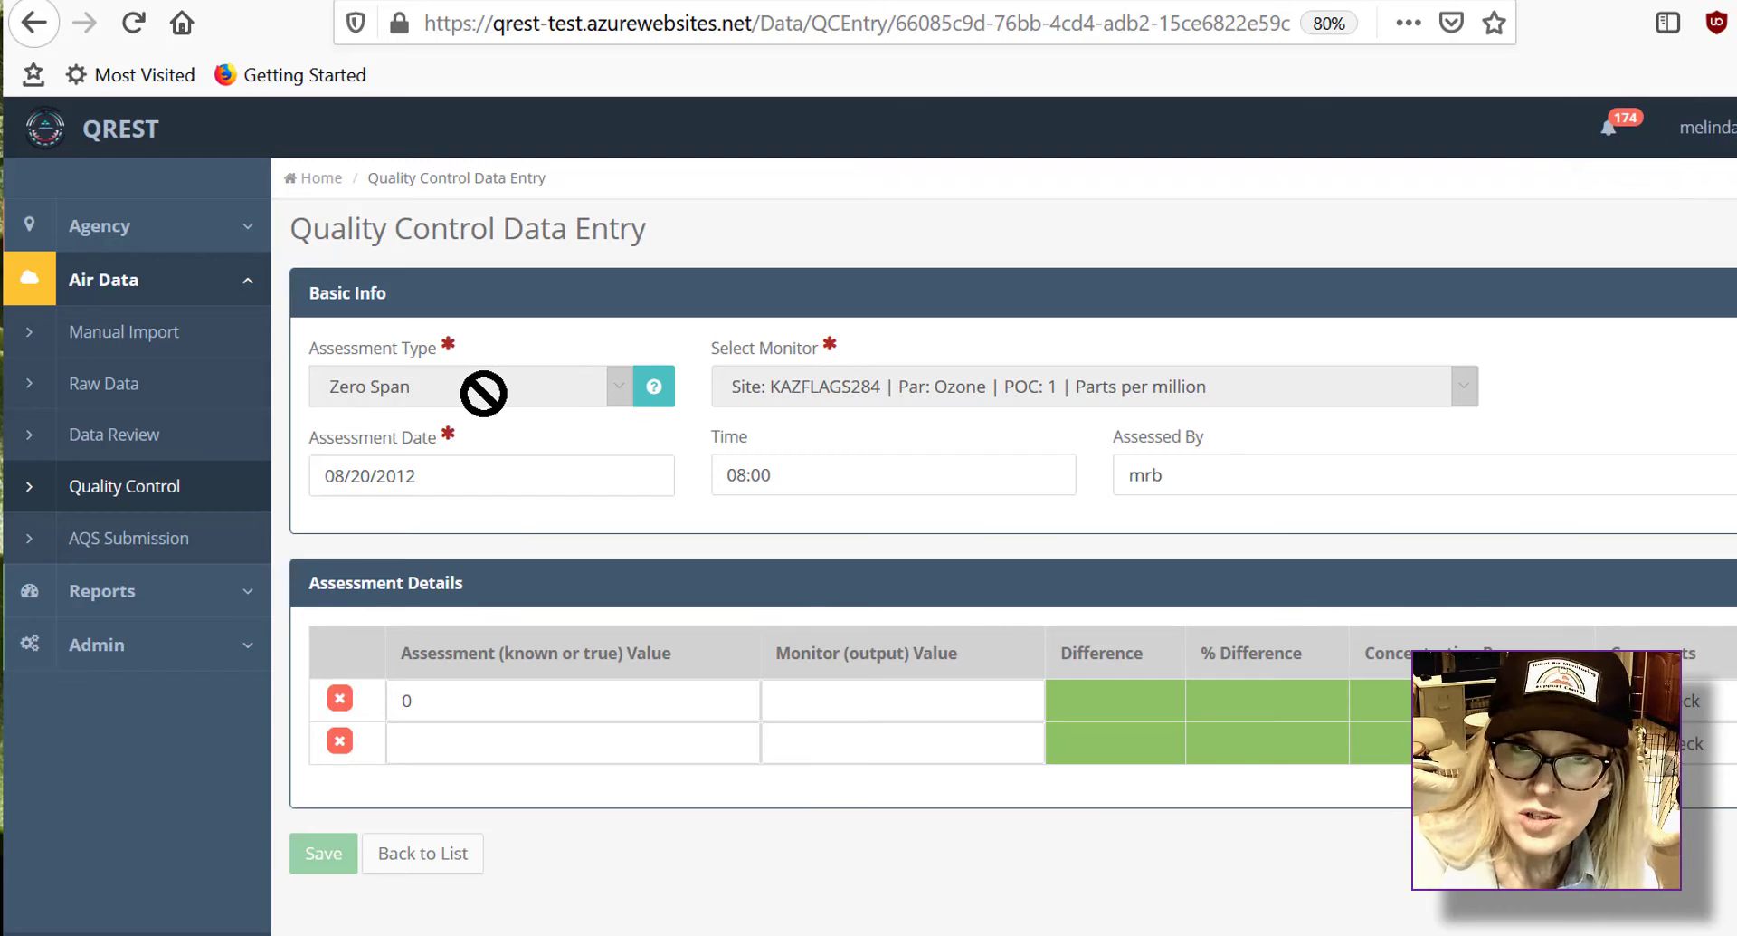
{"action": "left_click", "coordinate": [679, 715]}
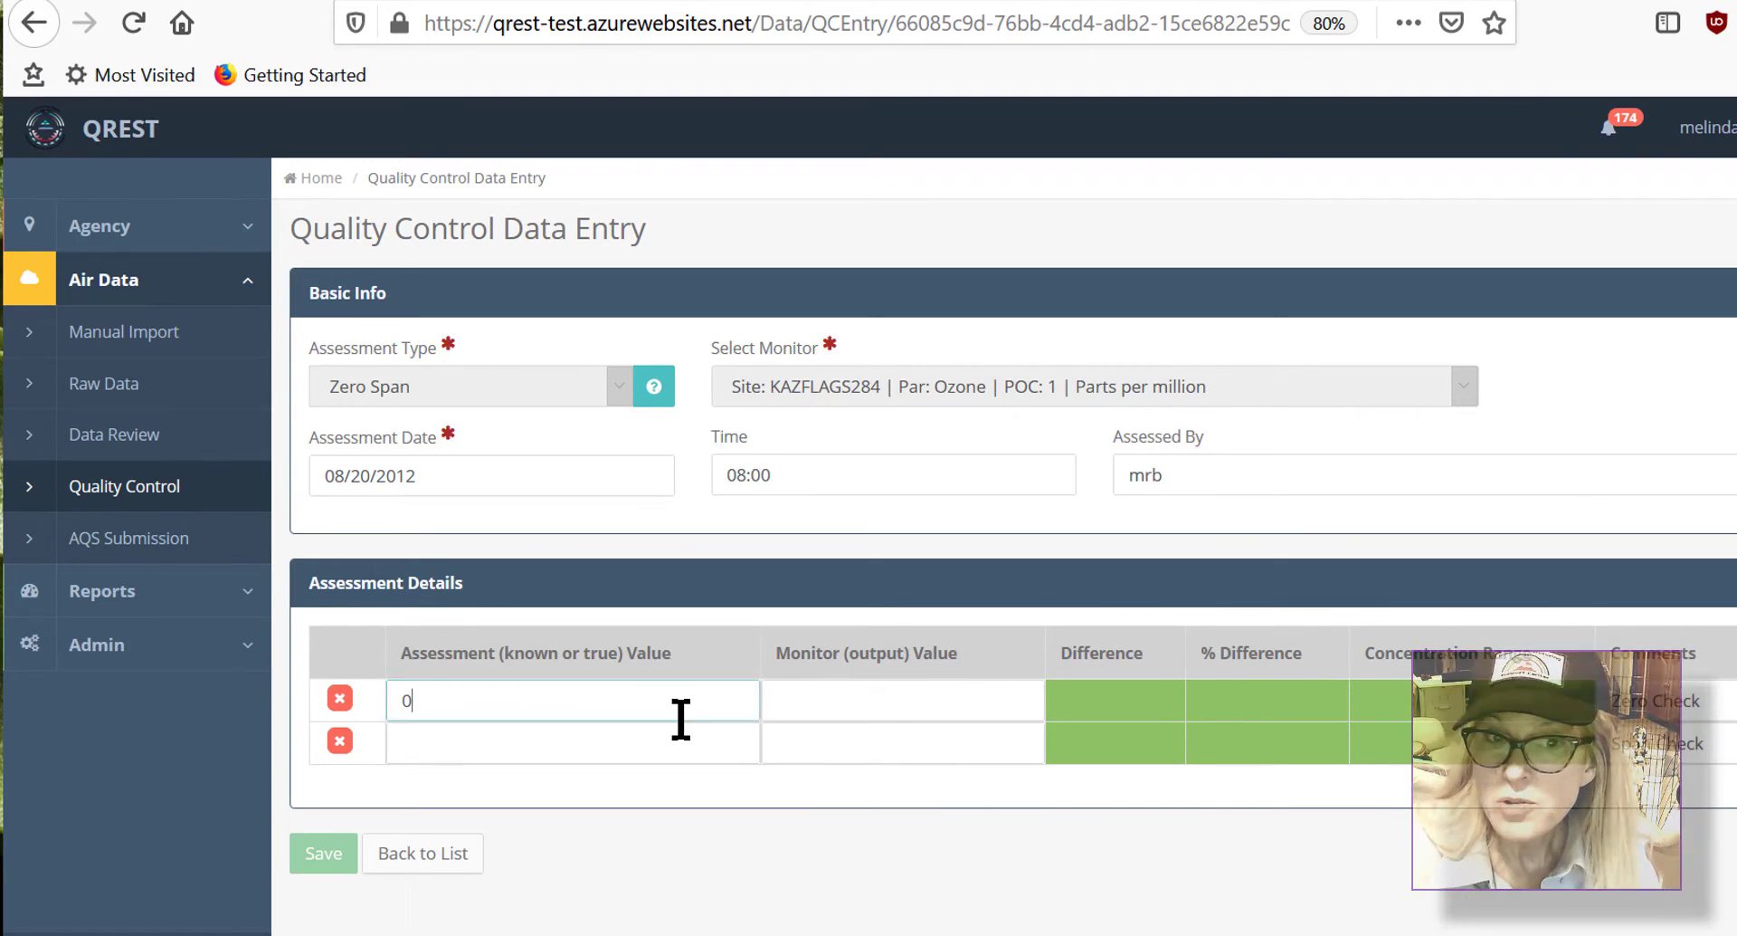
{"action": "left_click", "coordinate": [691, 749]}
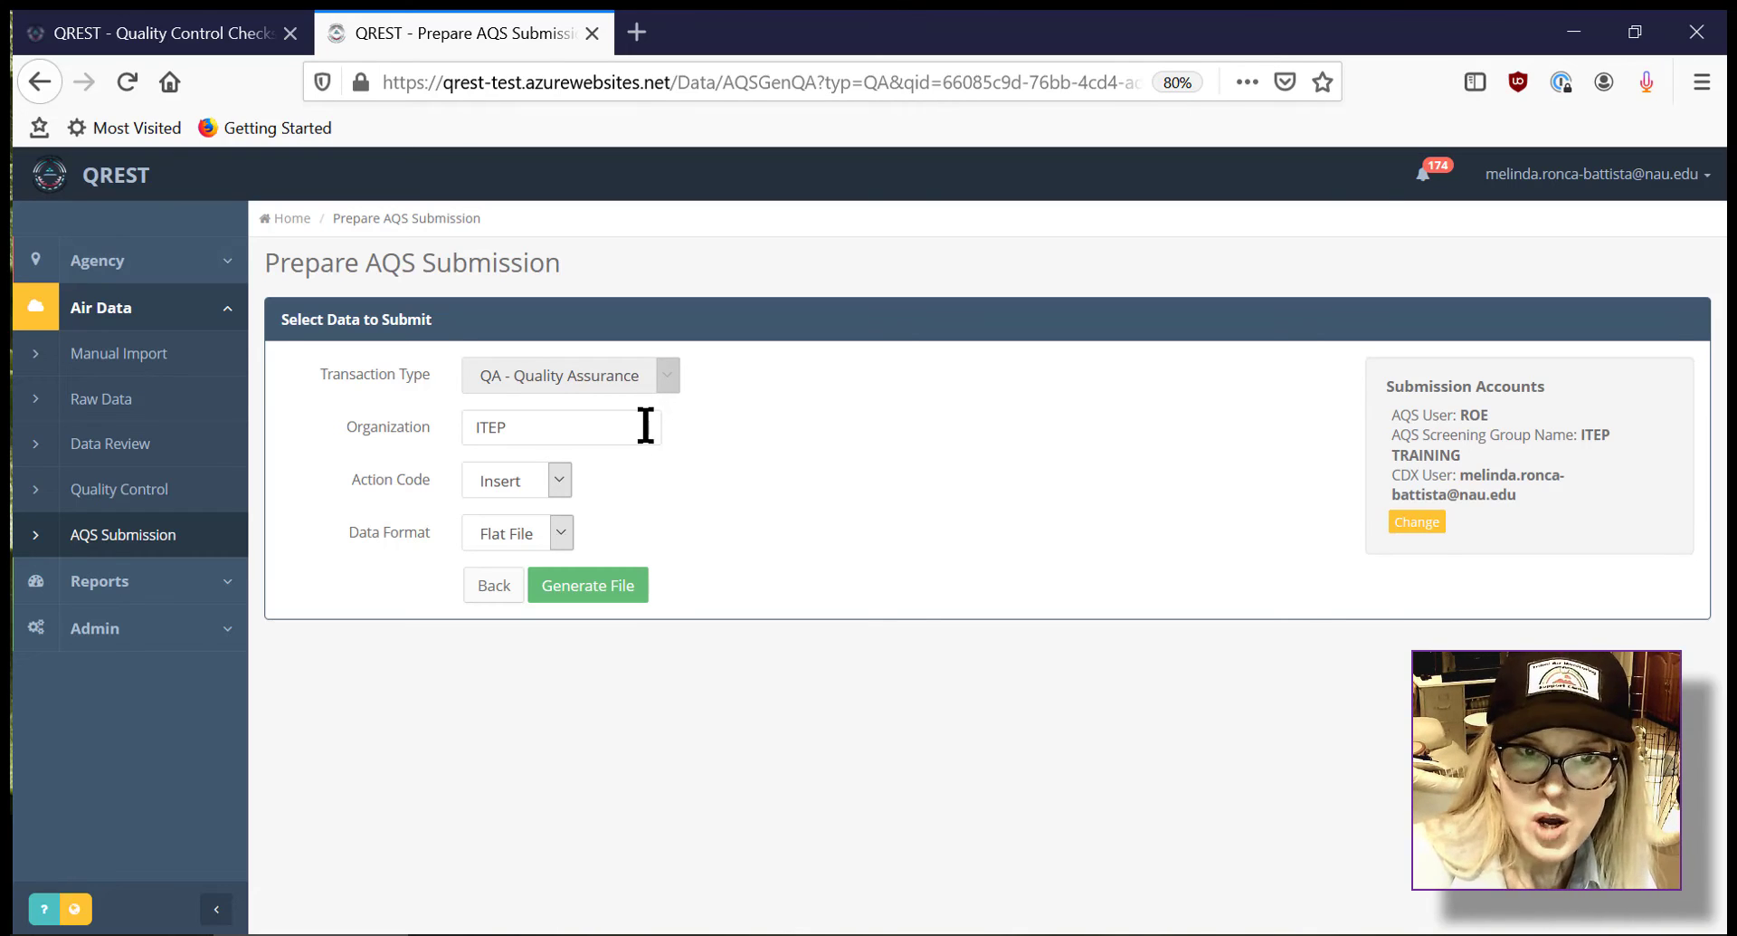
{"action": "left_click", "coordinate": [558, 525]}
{"action": "left_click", "coordinate": [696, 492]}
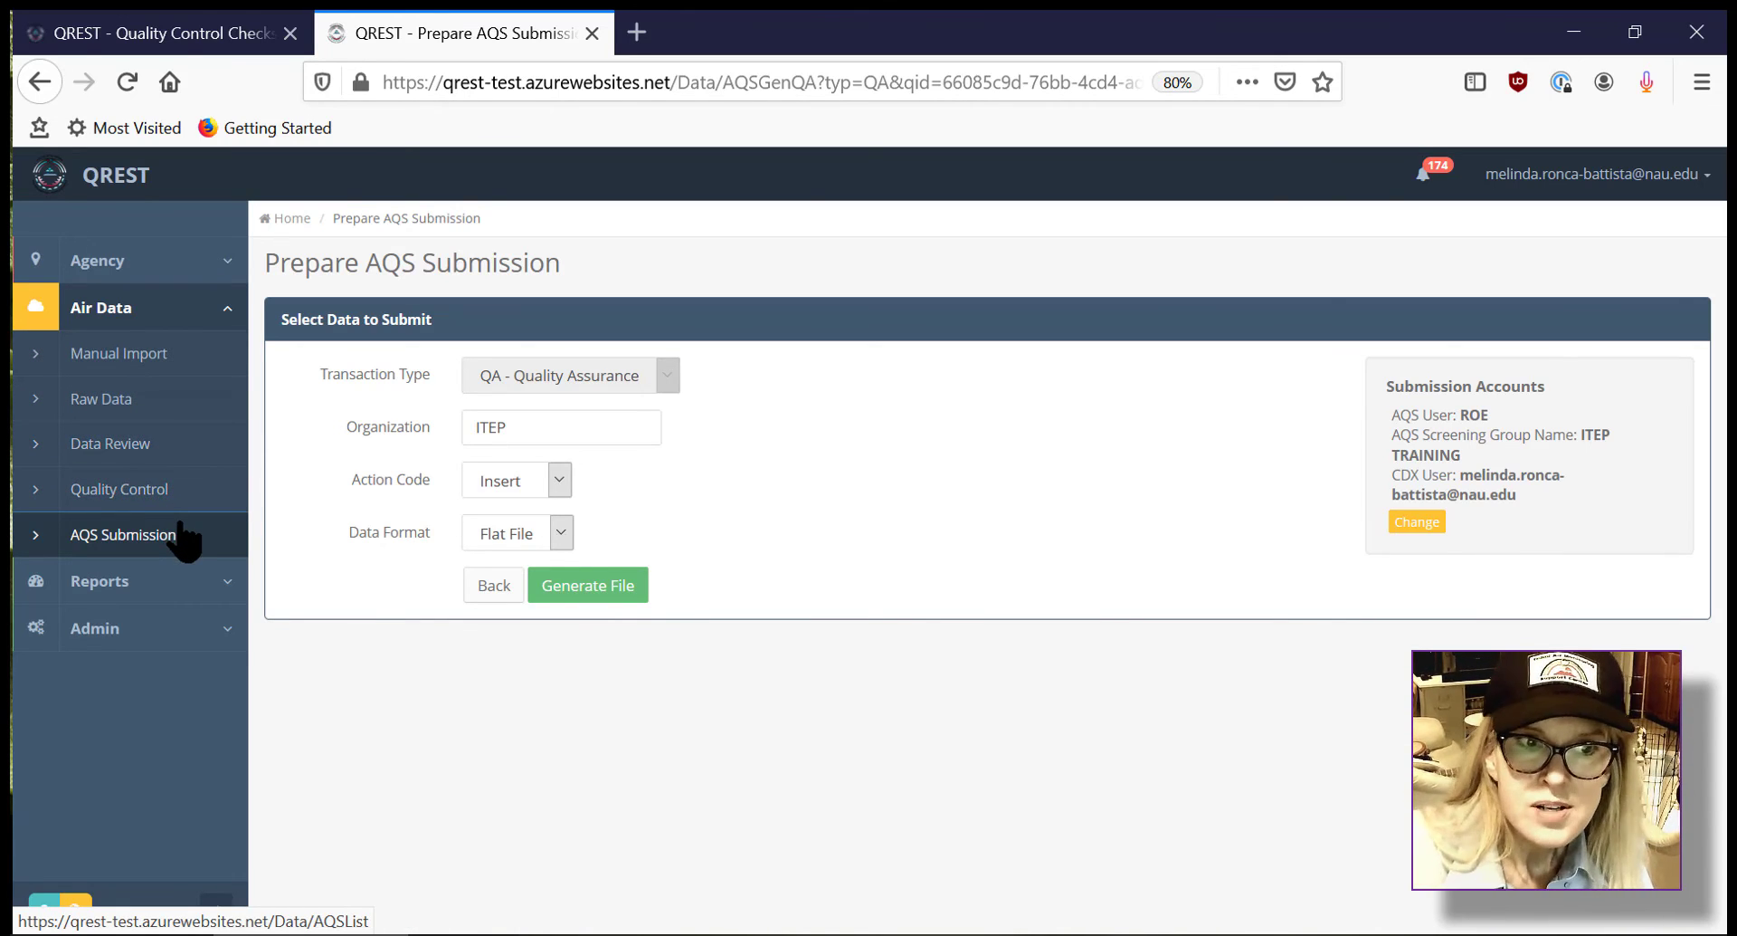
Step: Open the error log from the Admin logging section
{"action": "left_click", "coordinate": [215, 630]}
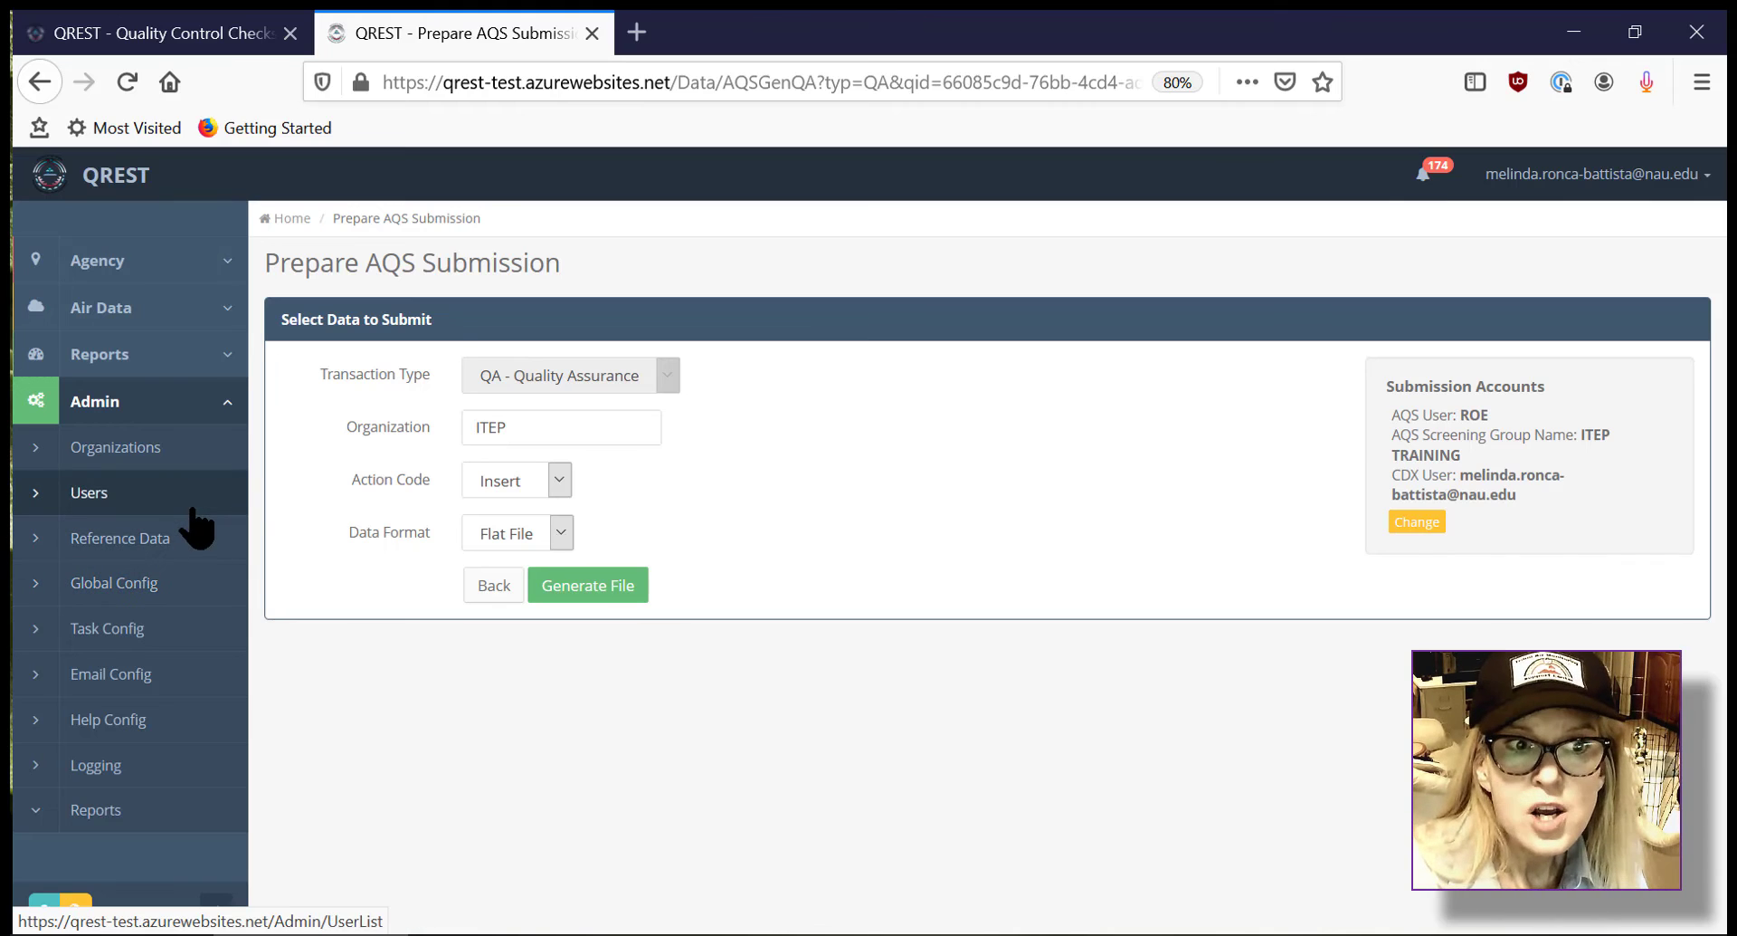
{"action": "left_click", "coordinate": [205, 771]}
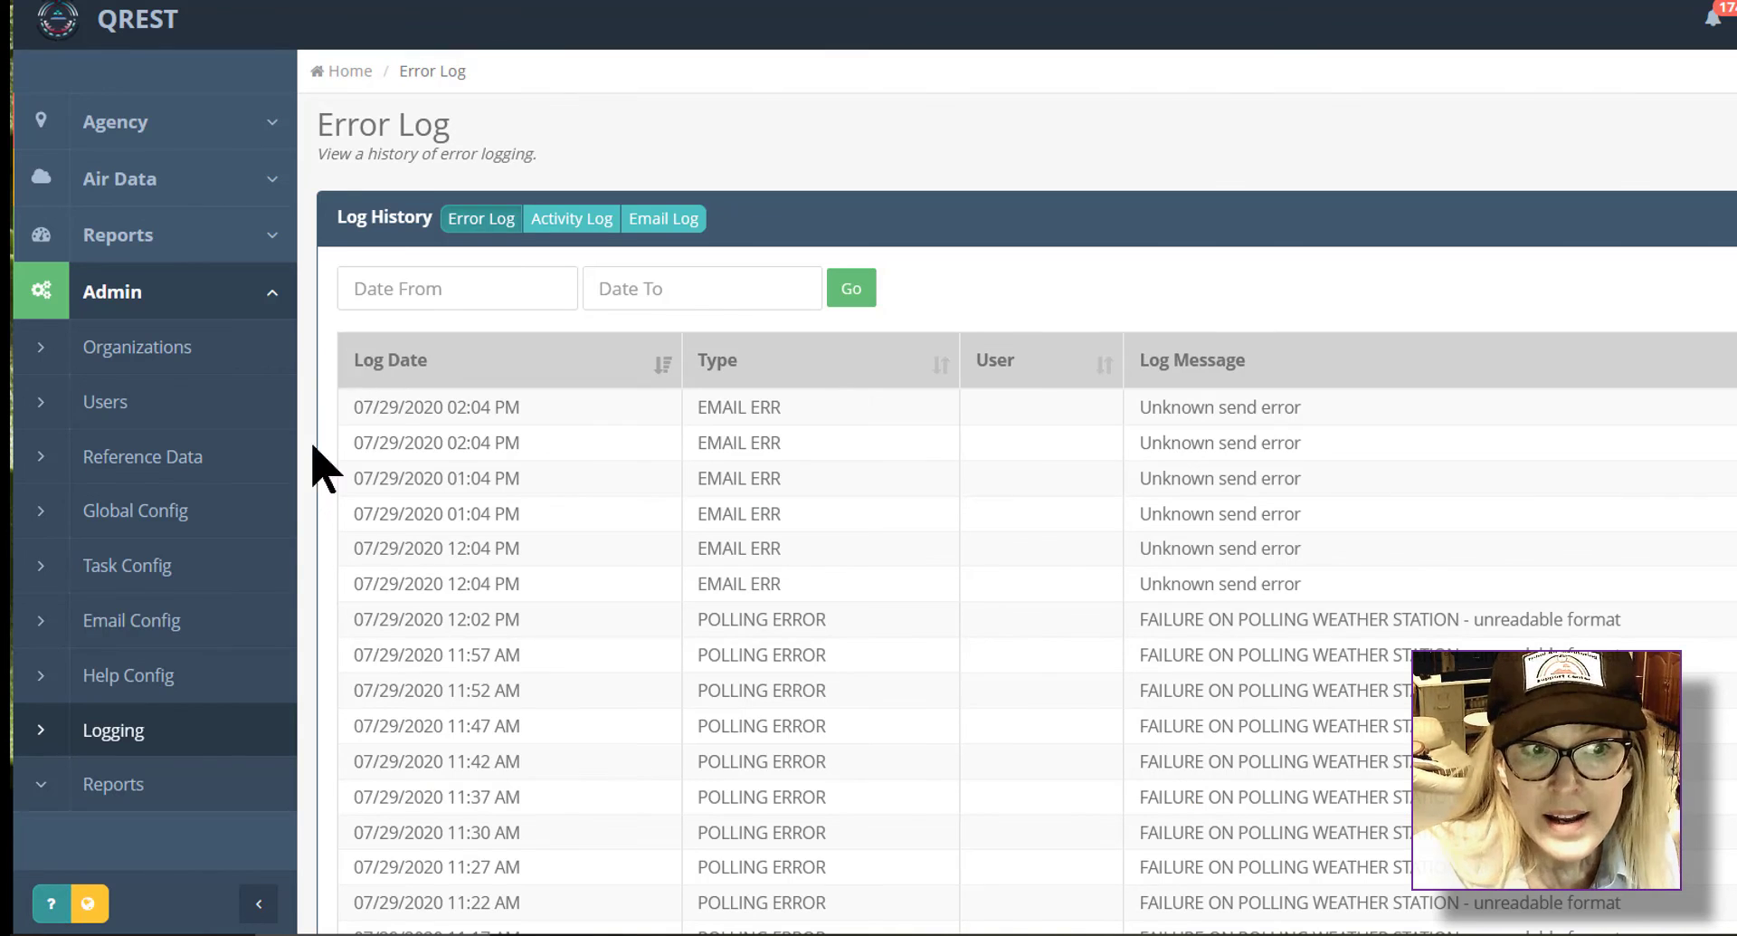
Step: Open the QREST Help page and read through the Data Review section
{"action": "left_click", "coordinate": [198, 234]}
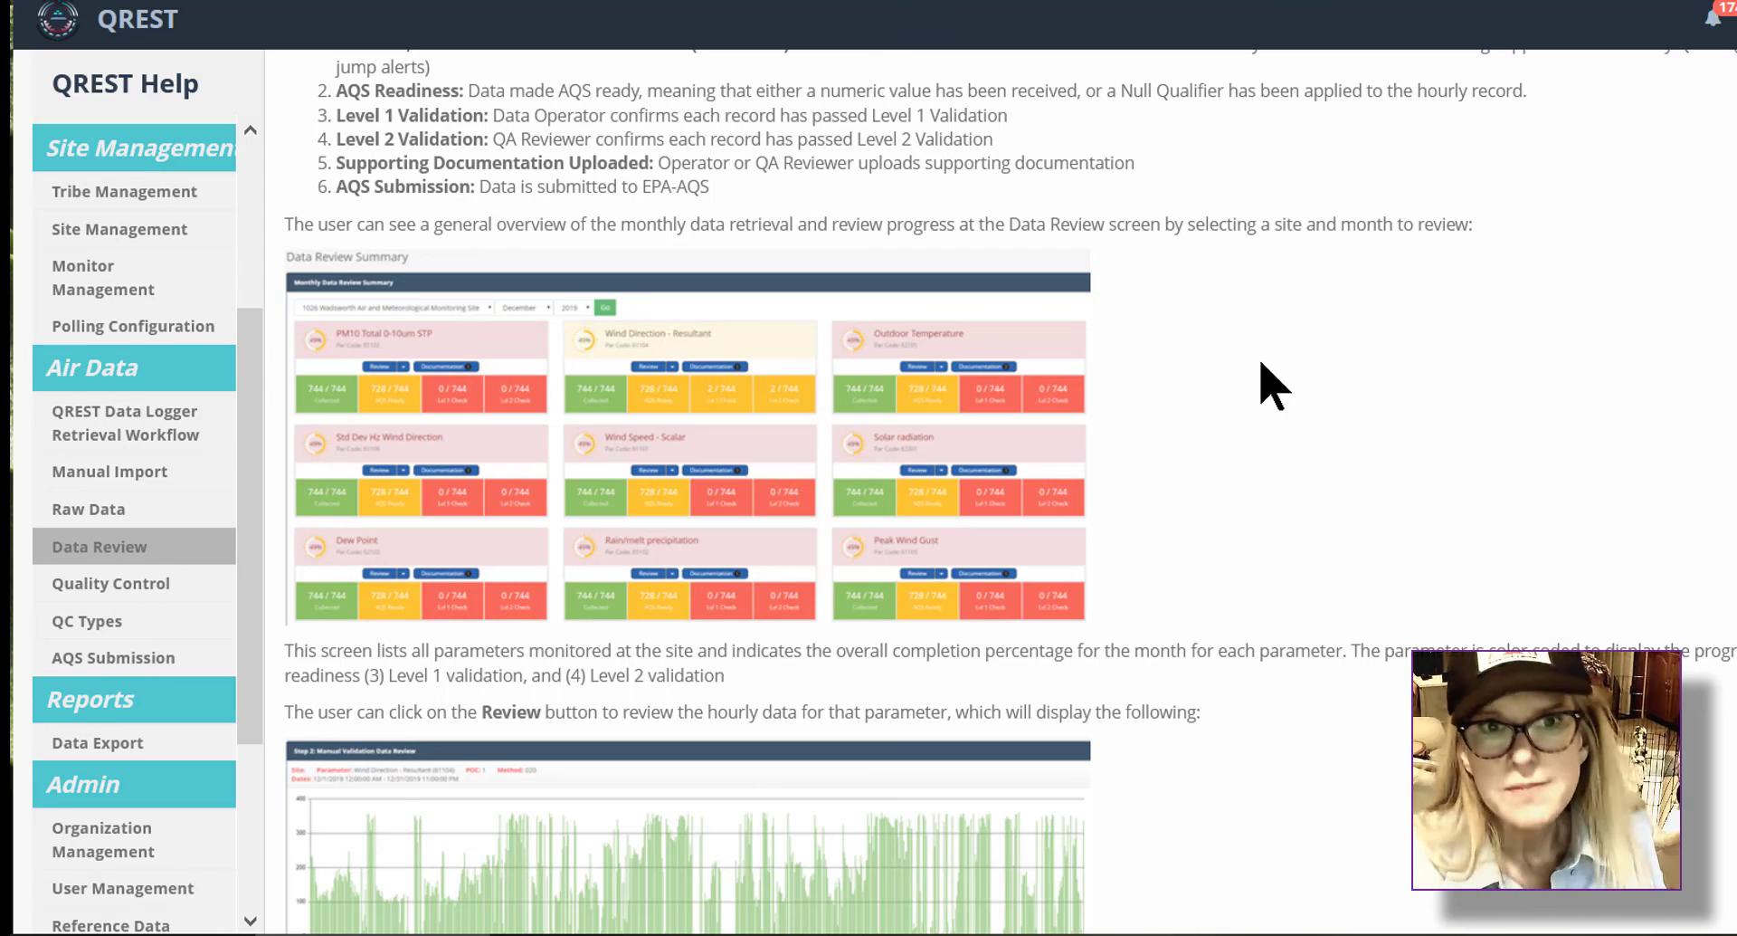
{"action": "scroll", "coordinate": [1267, 383], "scroll_direction": "down", "scroll_amount": 3}
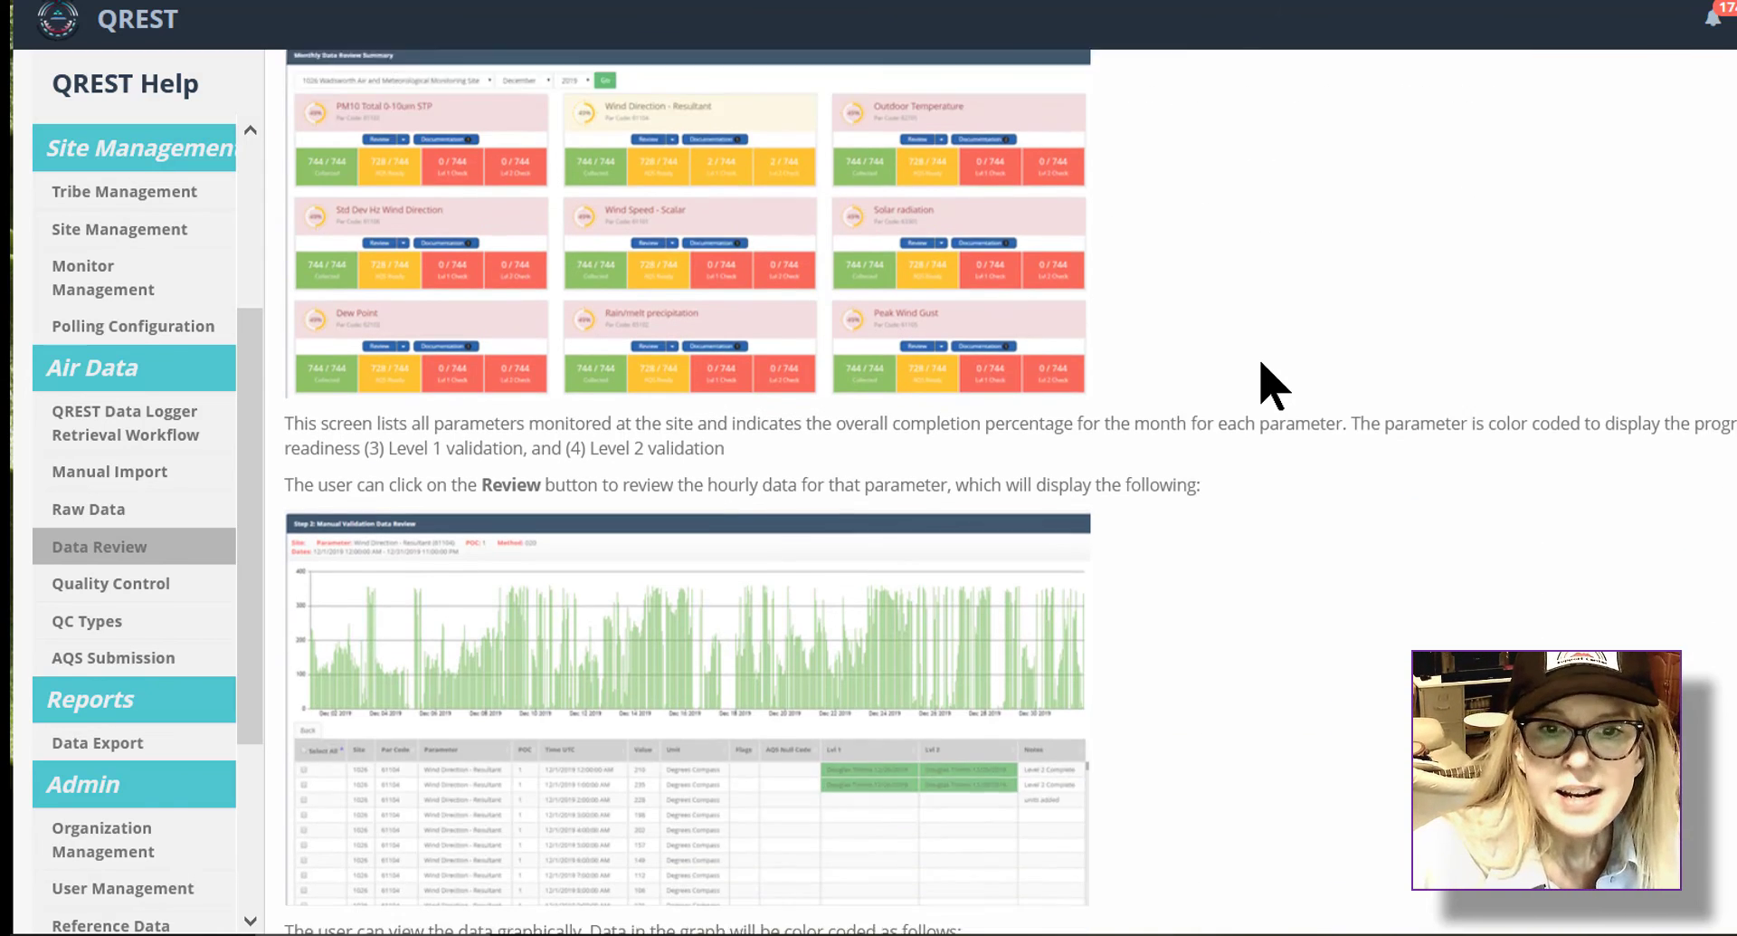